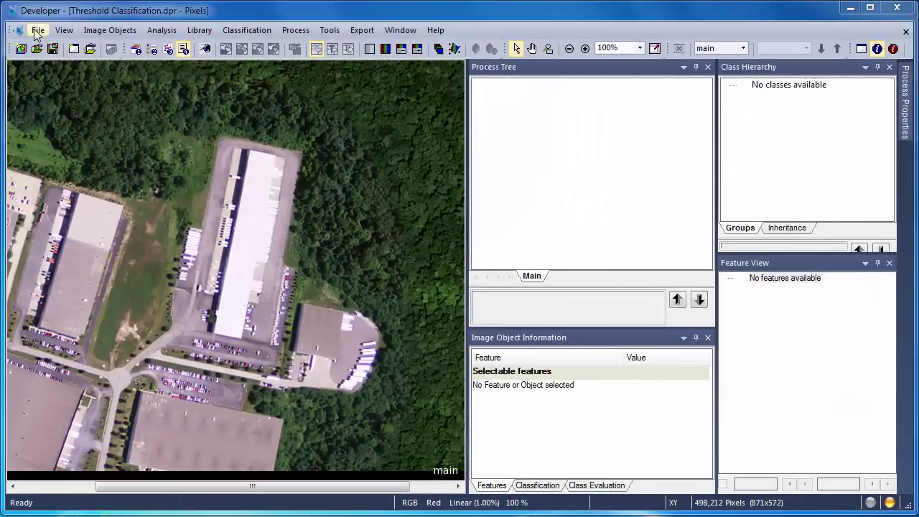
Review the project's Red, Green, Blue and NIR image layers in the project settings.
{"action": "left_click", "coordinate": [37, 30]}
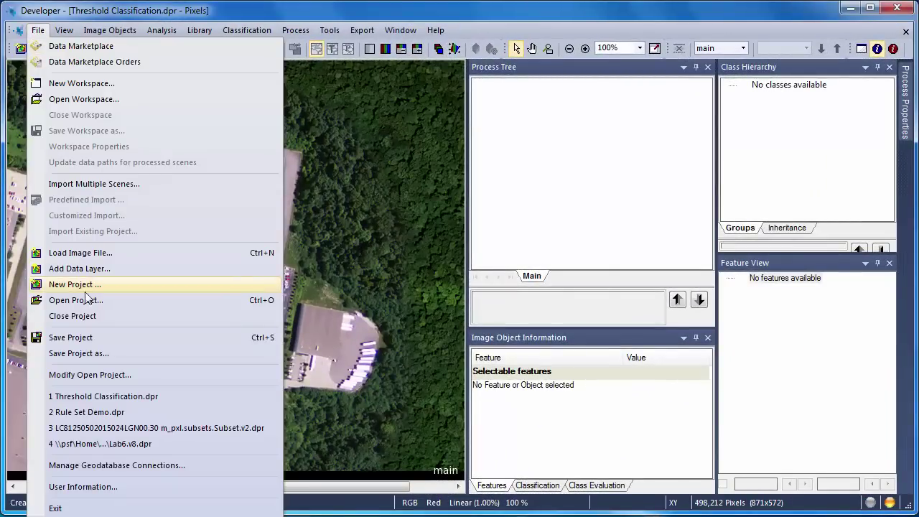
{"action": "left_click", "coordinate": [86, 378]}
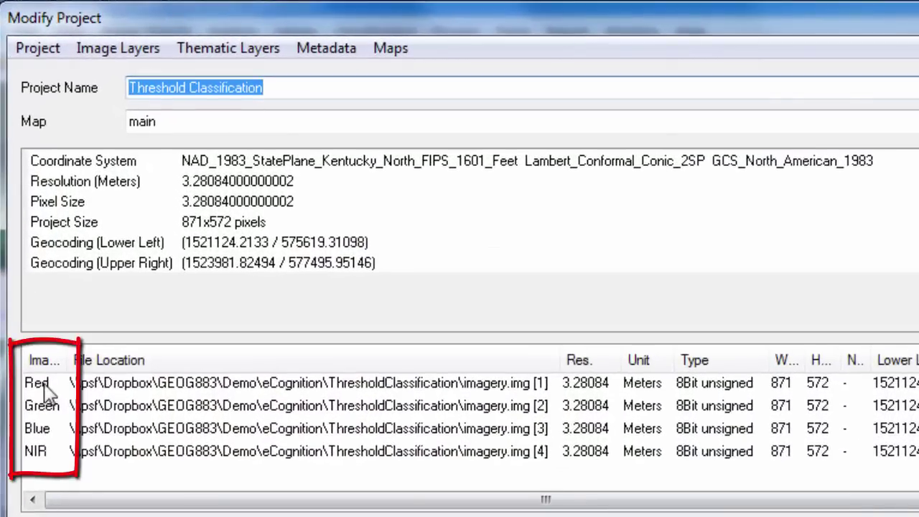
{"action": "left_click", "coordinate": [45, 384]}
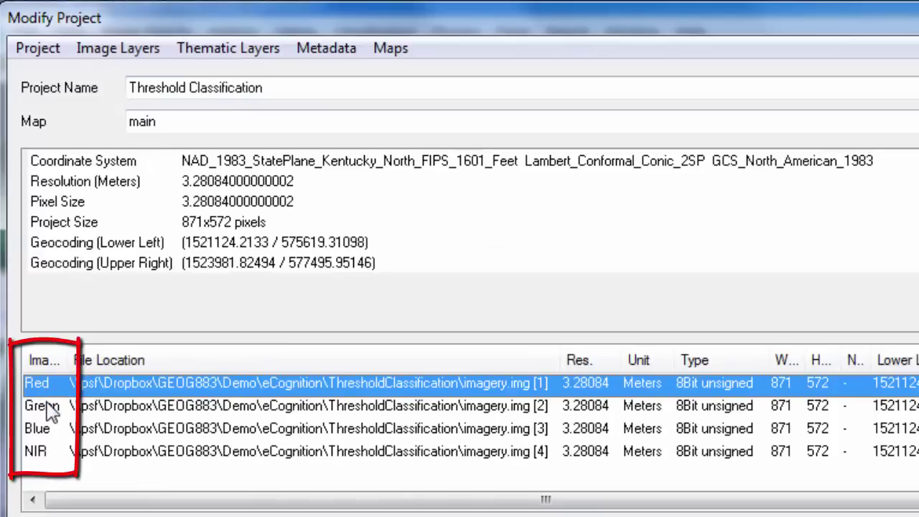
{"action": "left_click", "coordinate": [48, 408]}
{"action": "left_click", "coordinate": [42, 428]}
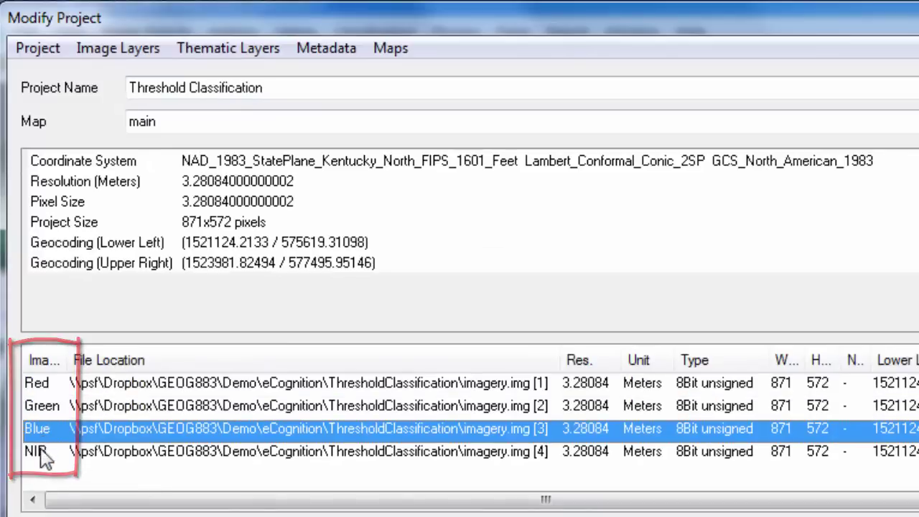
{"action": "left_click", "coordinate": [41, 452]}
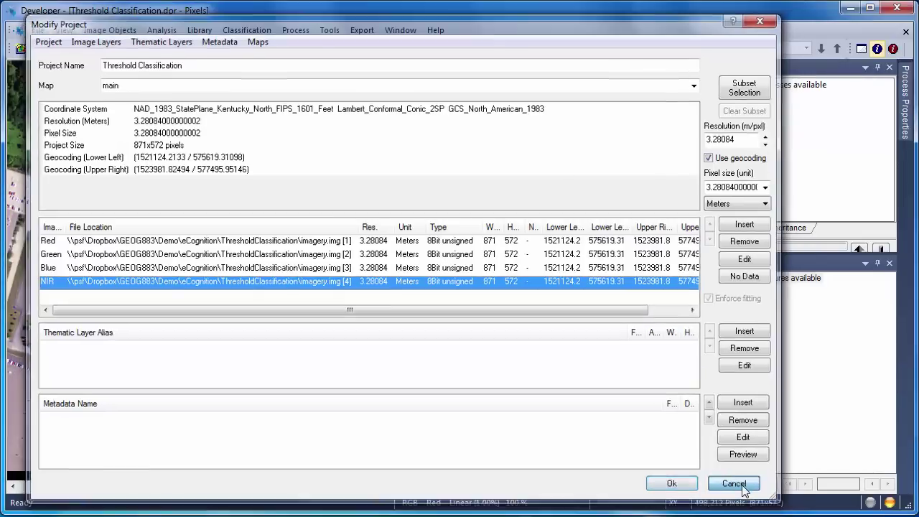
{"action": "left_click", "coordinate": [742, 486]}
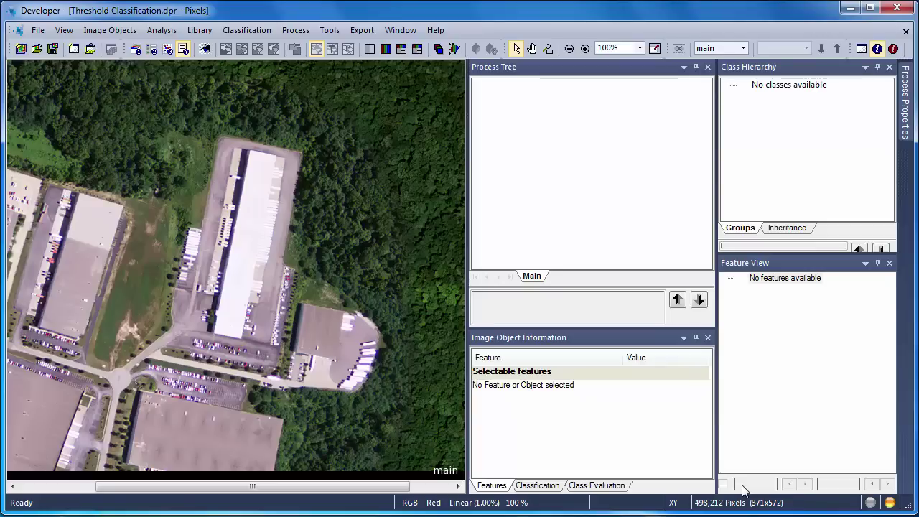
Append a parent process named 'Threshold Classification Demo' with automatic naming off.
{"action": "right_click", "coordinate": [503, 122]}
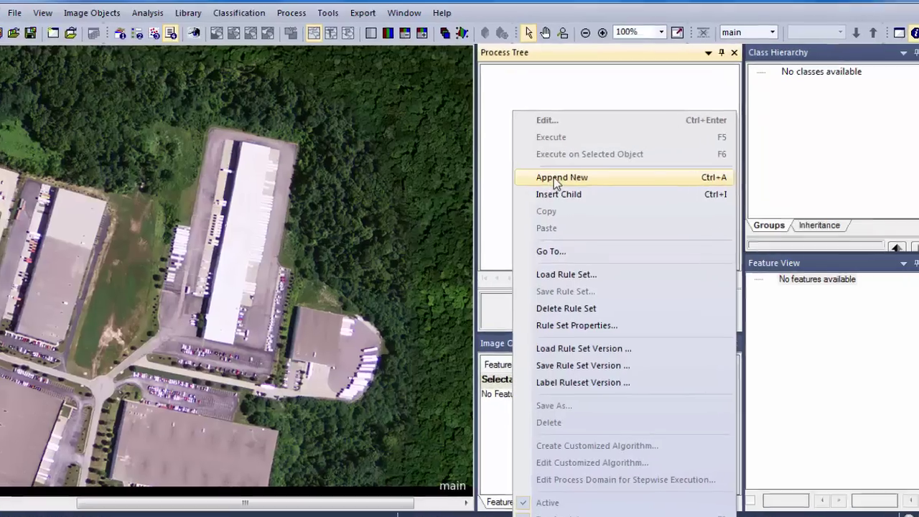
{"action": "left_click", "coordinate": [553, 180]}
{"action": "left_click", "coordinate": [100, 105]}
{"action": "double_click", "coordinate": [100, 105]}
{"action": "type", "text": "Threshold Classification Demo"}
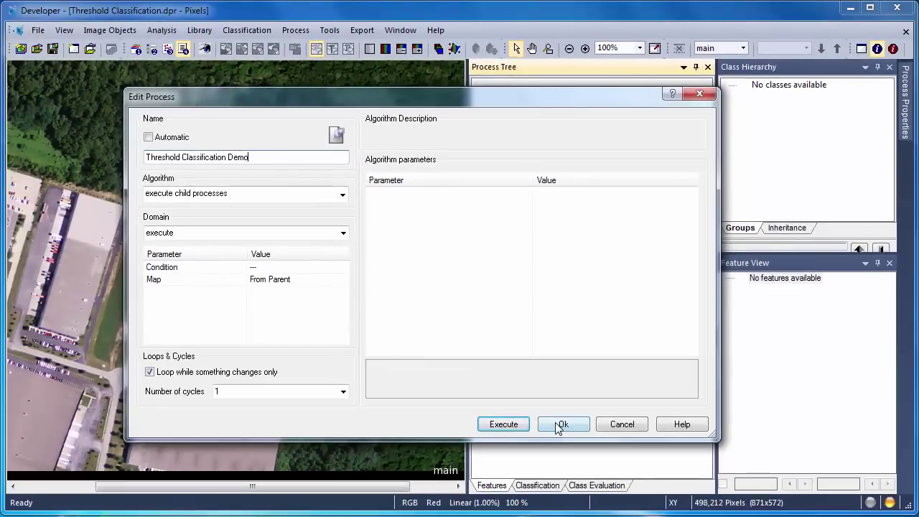
{"action": "left_click", "coordinate": [559, 426]}
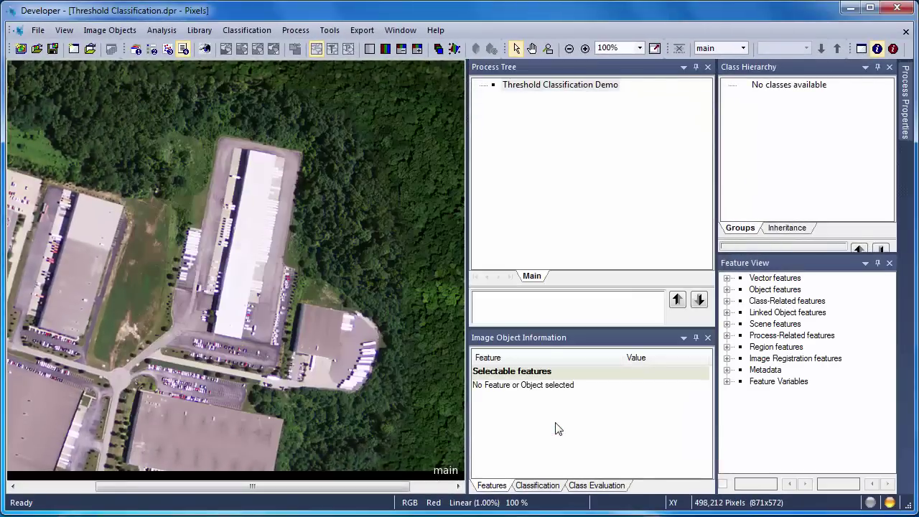
Insert a child multiresolution segmentation creating Level 1, with NIR layer weight 2.
{"action": "right_click", "coordinate": [529, 92]}
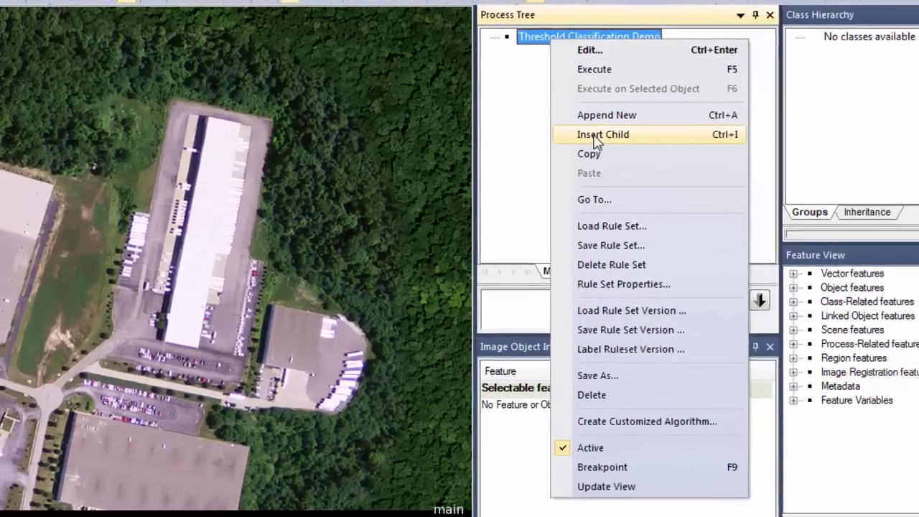
{"action": "left_click", "coordinate": [594, 135]}
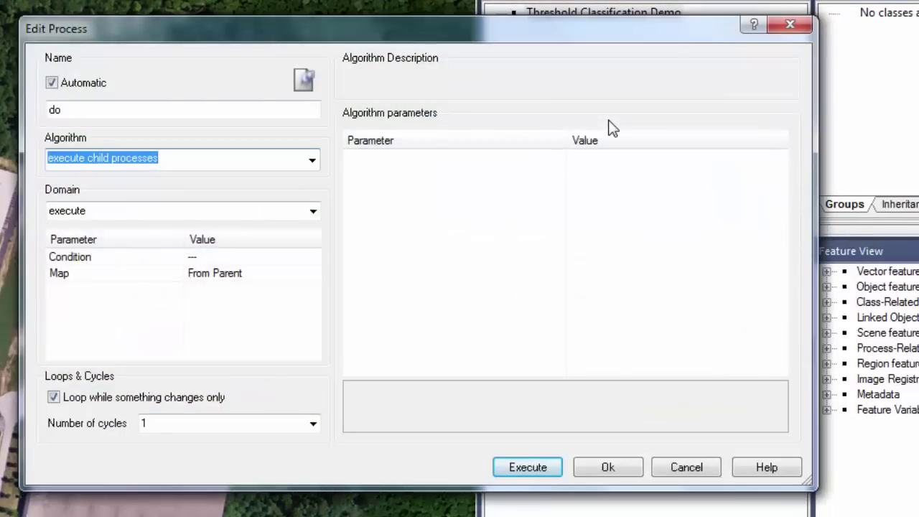
{"action": "type", "text": "multiresolution segmentation"}
{"action": "key", "text": "Return"}
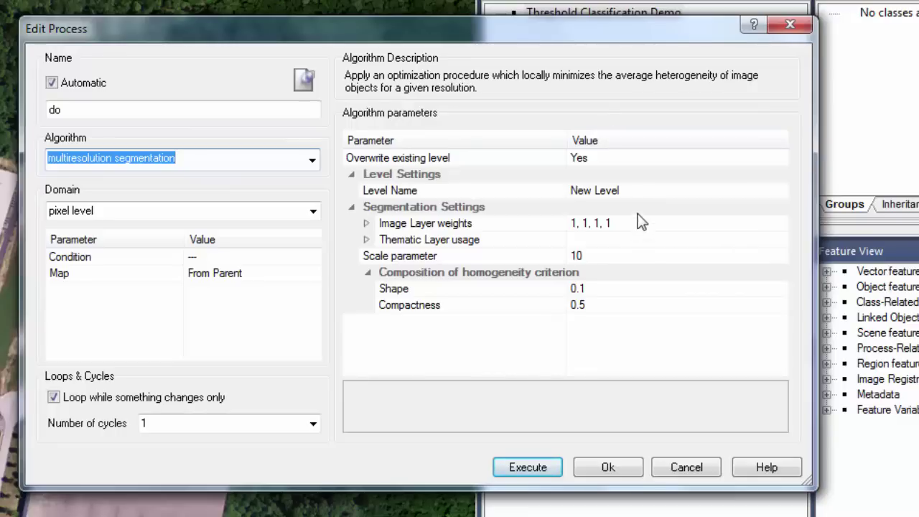
{"action": "left_click", "coordinate": [631, 192]}
{"action": "type", "text": "Level"}
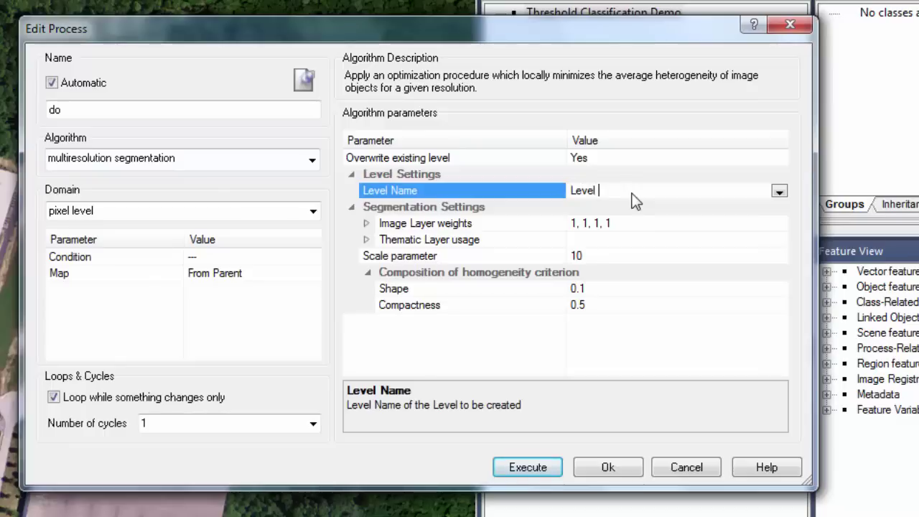
{"action": "left_click", "coordinate": [367, 224]}
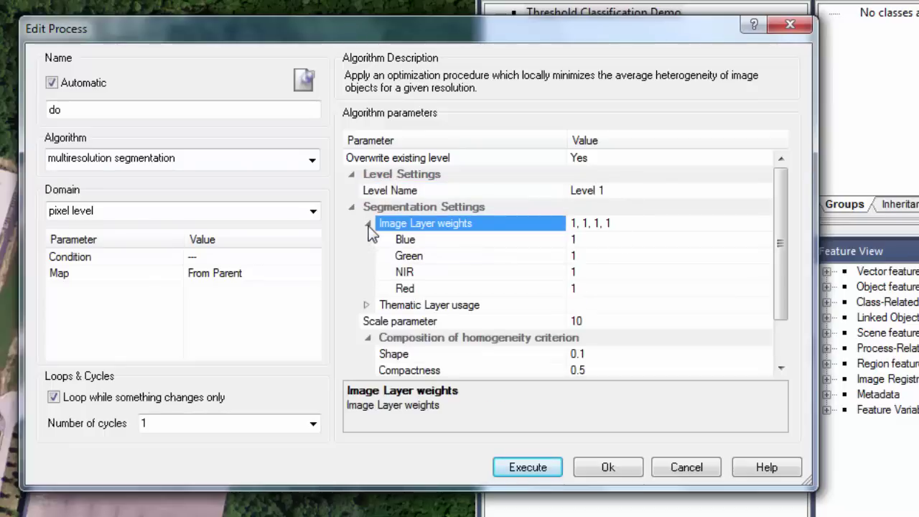
{"action": "left_click", "coordinate": [584, 272]}
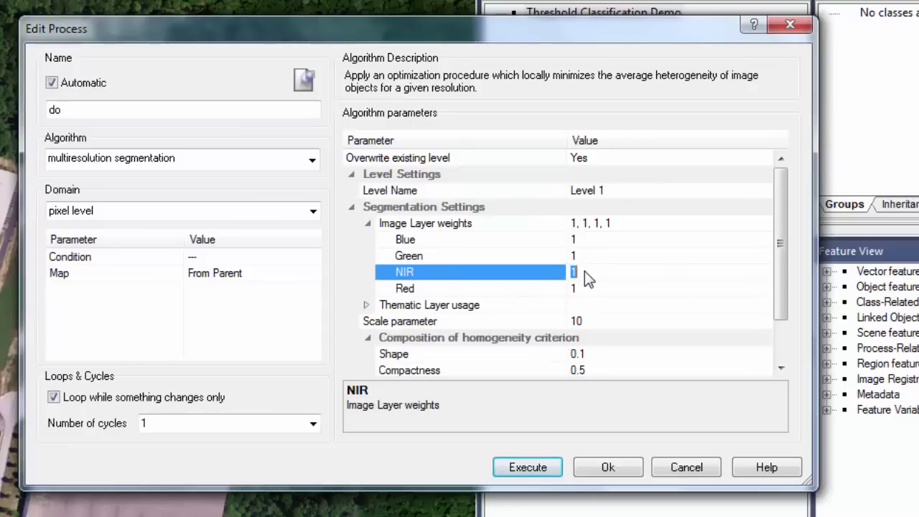
{"action": "type", "text": "2"}
{"action": "left_click", "coordinate": [365, 206]}
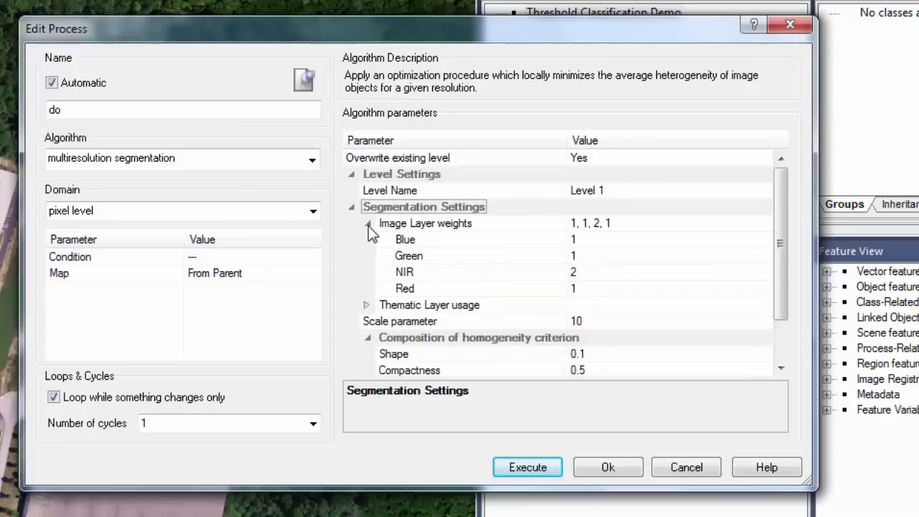
{"action": "left_click", "coordinate": [367, 224]}
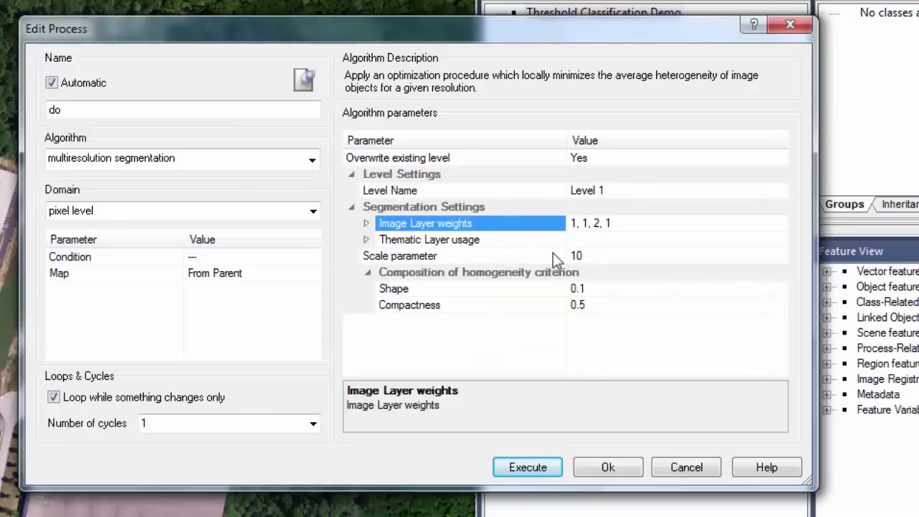
Set segmentation scale 35, shape 0.3 and compactness 0.7, and confirm.
{"action": "left_click", "coordinate": [592, 255]}
{"action": "type", "text": "35"}
{"action": "left_click", "coordinate": [597, 292]}
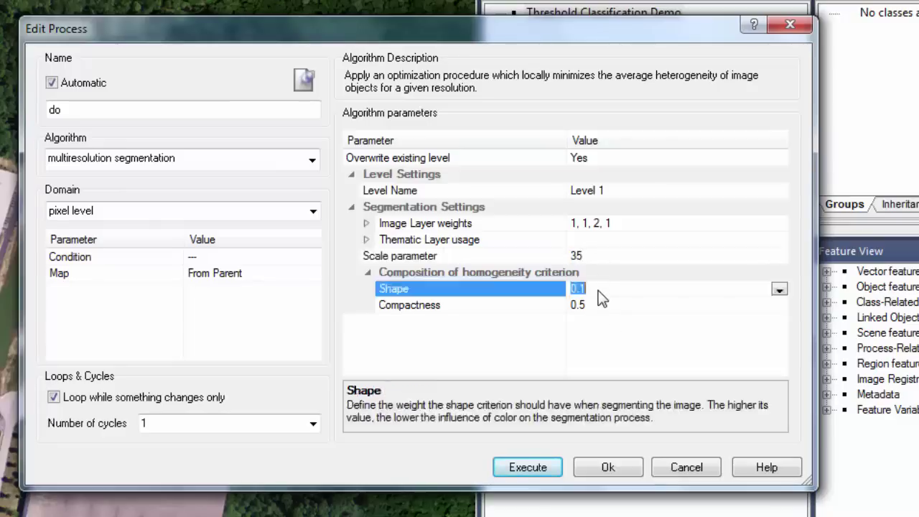
{"action": "type", "text": "0"}
{"action": "left_click", "coordinate": [604, 312]}
{"action": "type", "text": "0"}
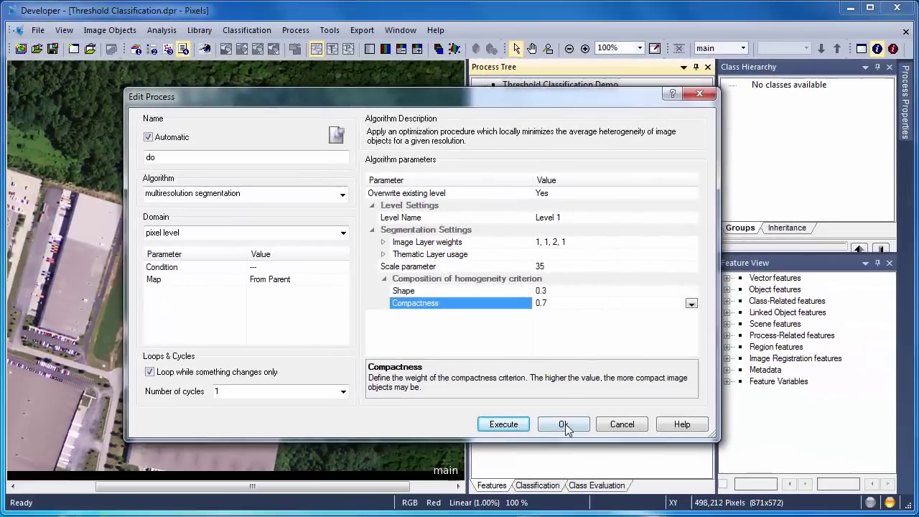
{"action": "left_click", "coordinate": [565, 424]}
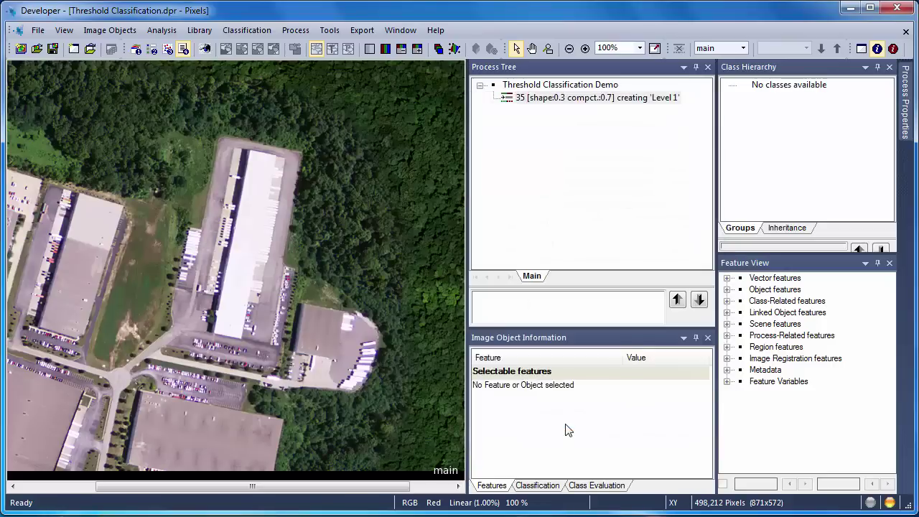
Execute the segmentation and show outlines of the 680 Level 1 objects.
{"action": "right_click", "coordinate": [534, 103]}
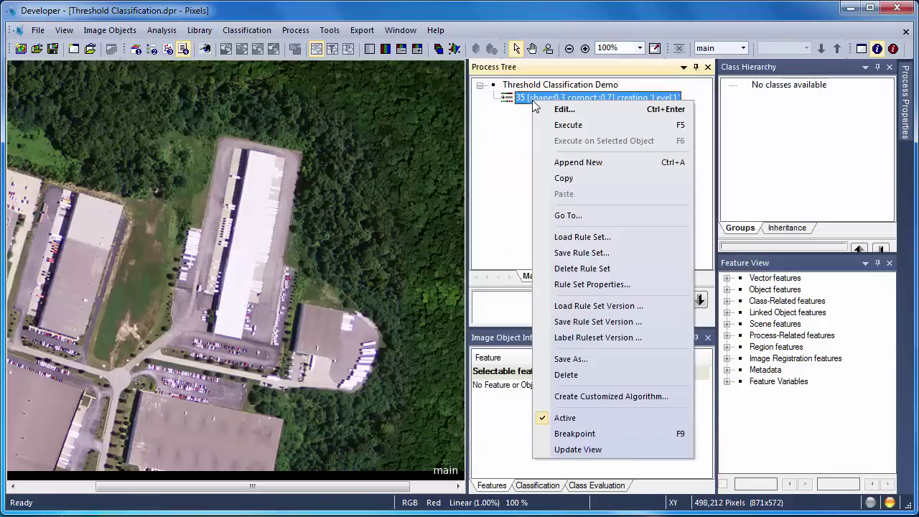
{"action": "left_click", "coordinate": [565, 126]}
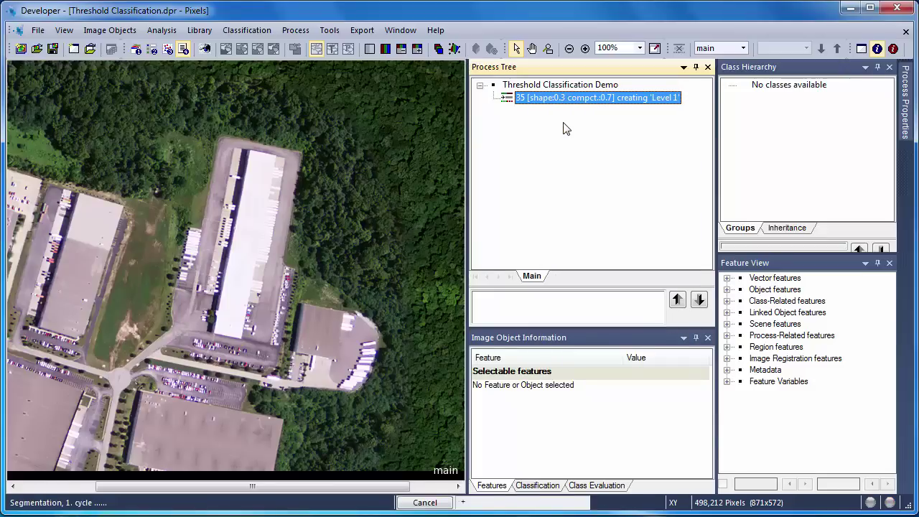
{"action": "left_click", "coordinate": [316, 49]}
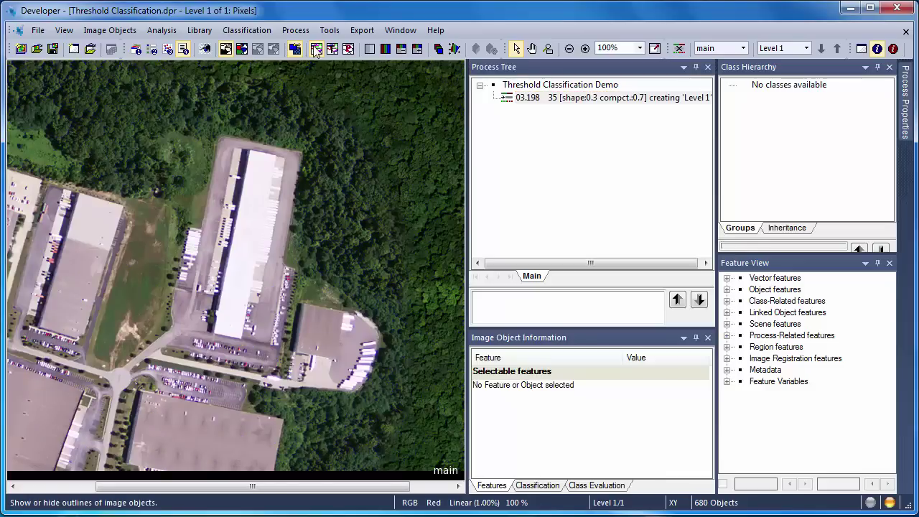
{"action": "left_click", "coordinate": [316, 49]}
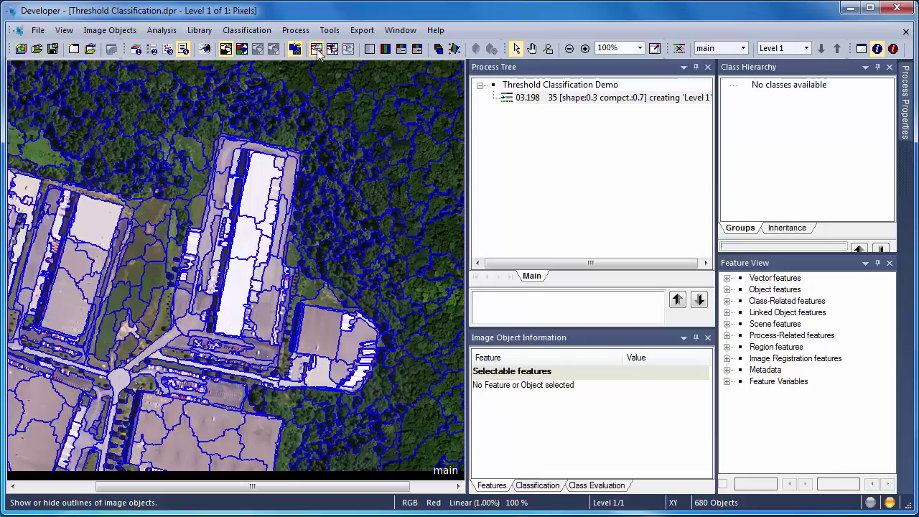
{"action": "left_click", "coordinate": [316, 49]}
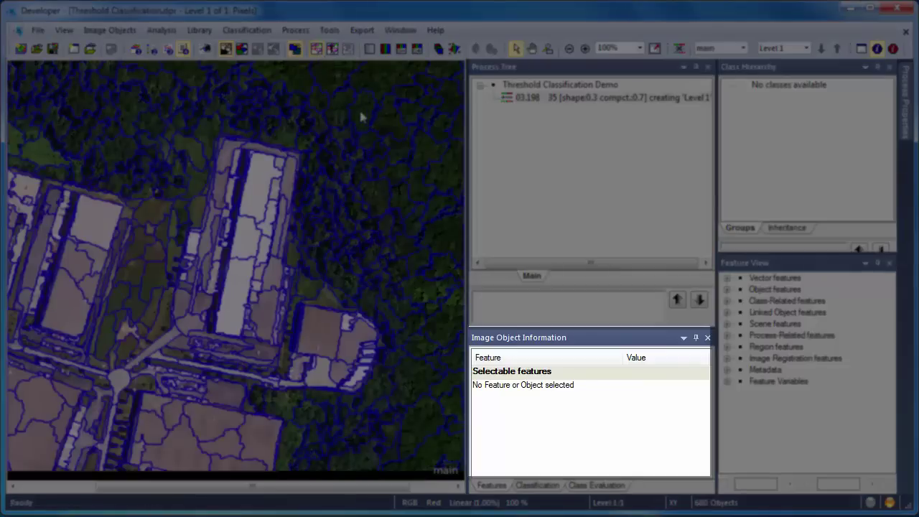
{"action": "left_click", "coordinate": [364, 120]}
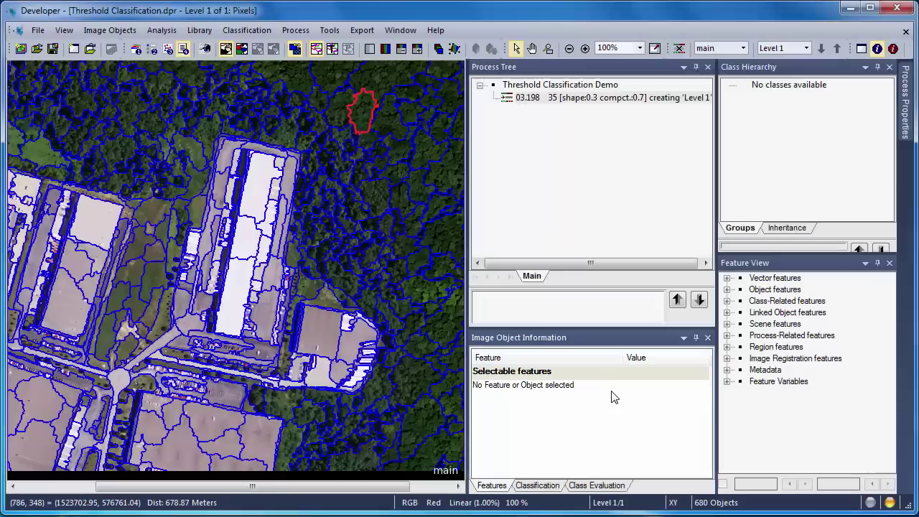
Add mean Blue, Green, NIR and Red layer values to the displayed features.
{"action": "right_click", "coordinate": [616, 397]}
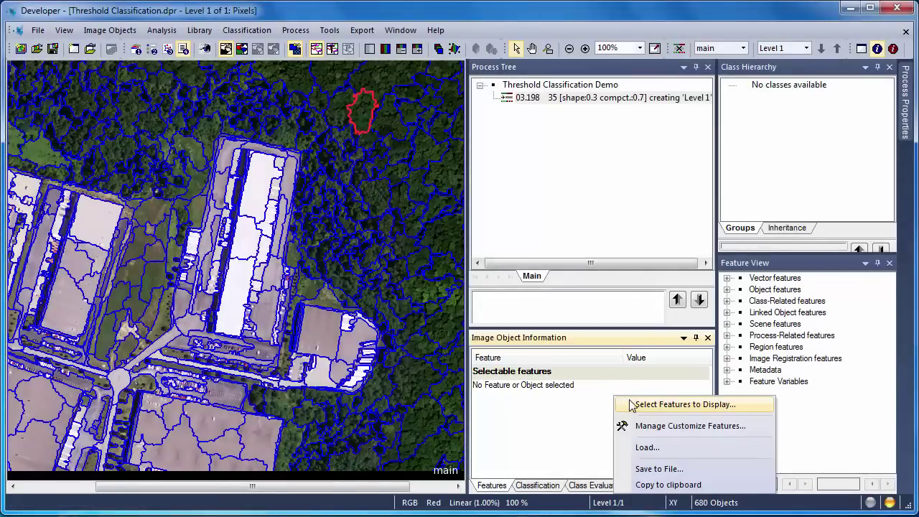
{"action": "left_click", "coordinate": [630, 405]}
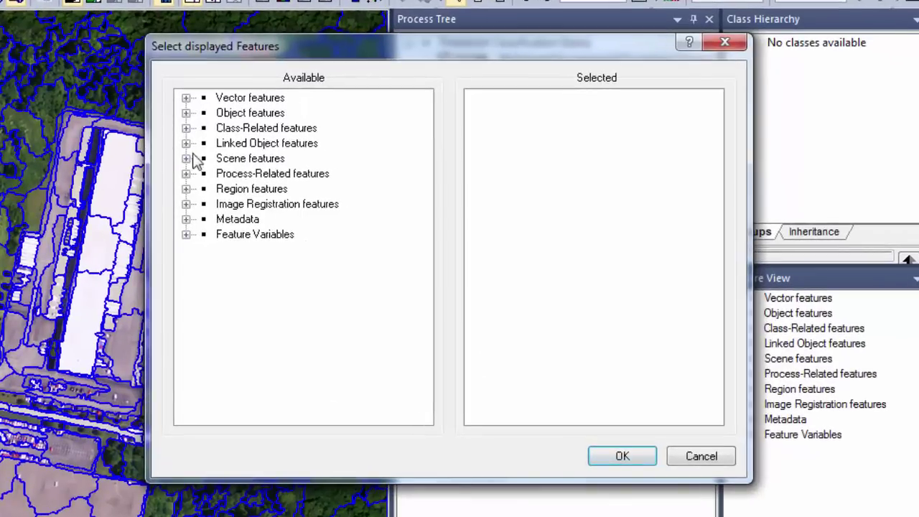
{"action": "left_click", "coordinate": [186, 113]}
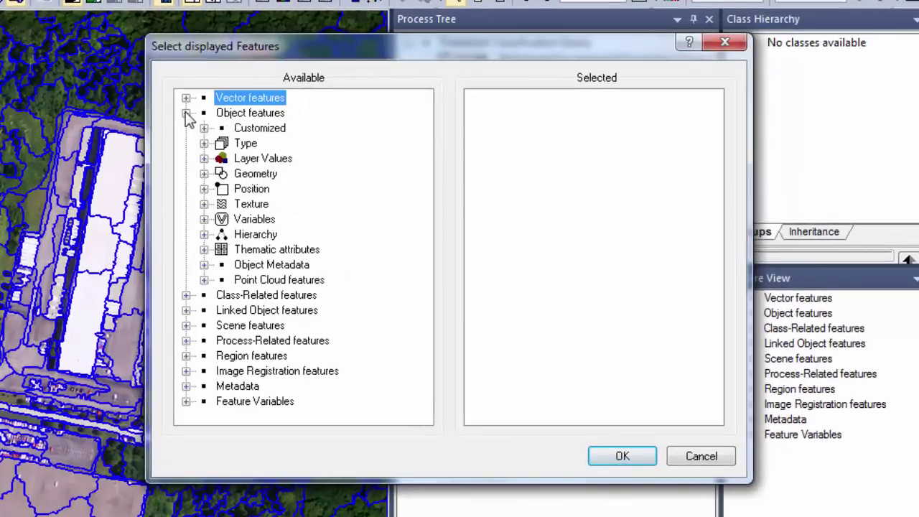
{"action": "left_click", "coordinate": [204, 157]}
{"action": "left_click", "coordinate": [221, 174]}
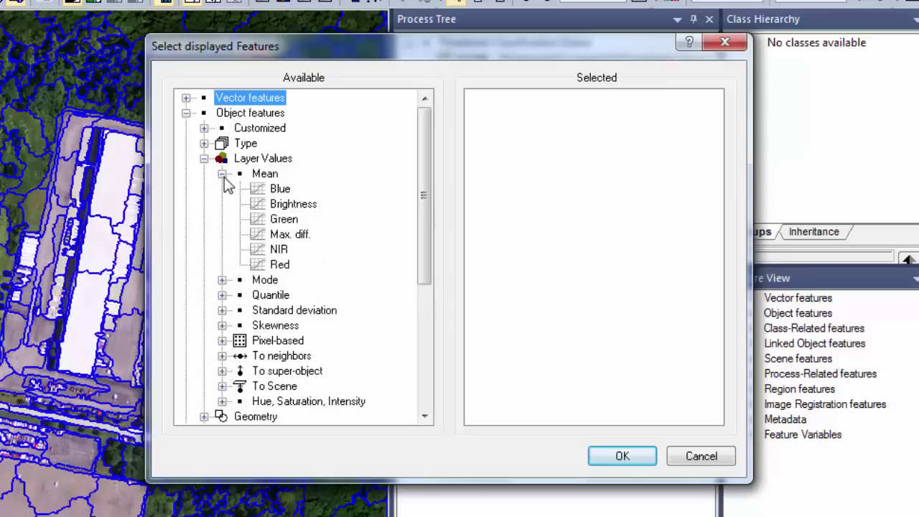
{"action": "double_click", "coordinate": [270, 189]}
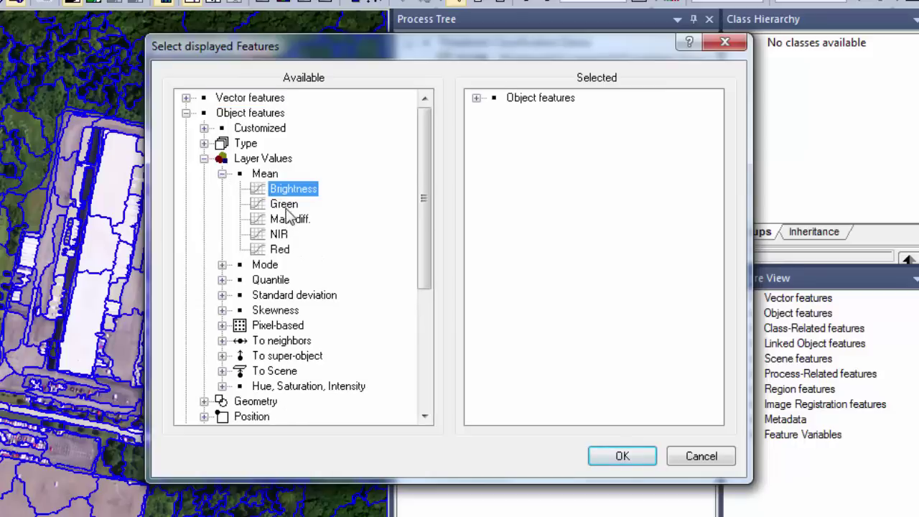
{"action": "double_click", "coordinate": [285, 206]}
{"action": "double_click", "coordinate": [279, 220]}
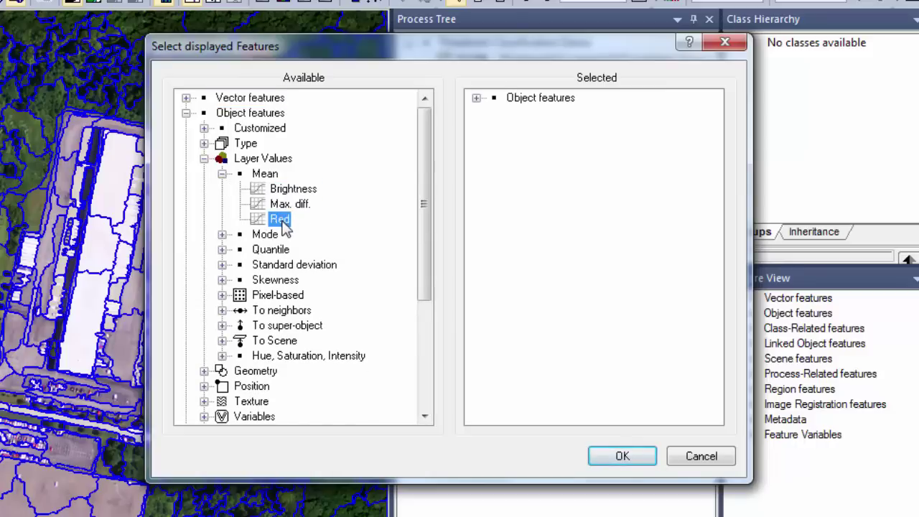
{"action": "double_click", "coordinate": [280, 220]}
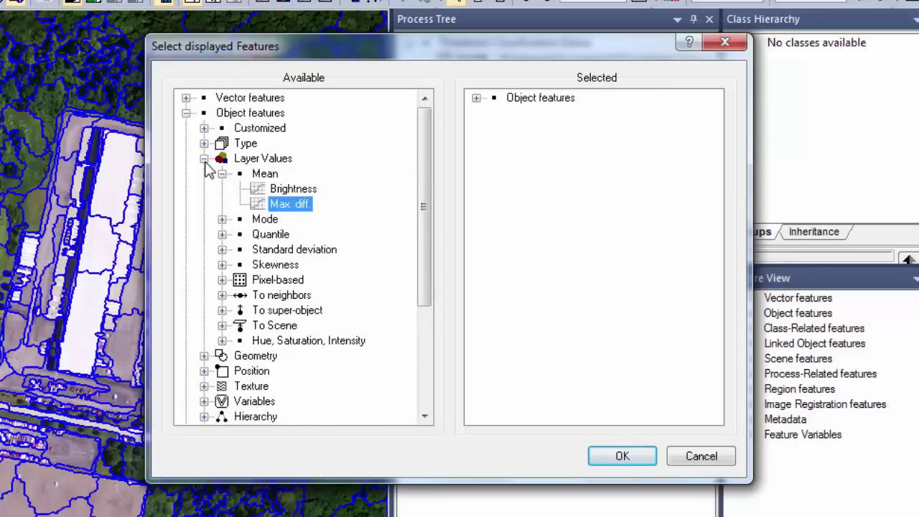
Add the Geometry > Extent feature Area (Pxl) to the displayed features.
{"action": "left_click", "coordinate": [203, 159]}
{"action": "left_click", "coordinate": [203, 174]}
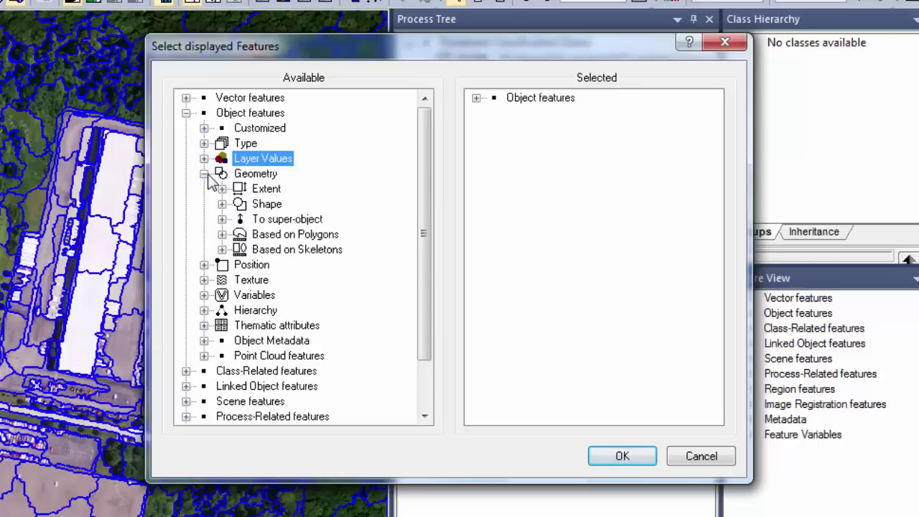
{"action": "left_click", "coordinate": [222, 189]}
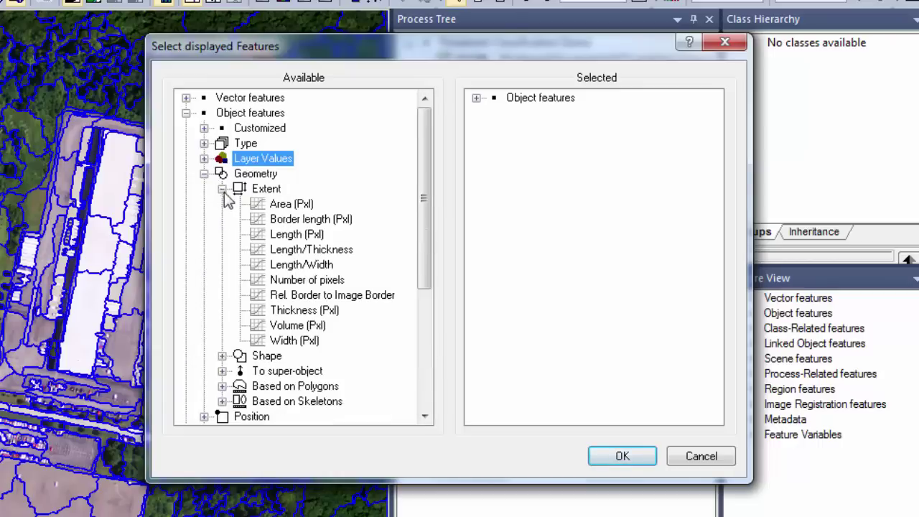
{"action": "left_click", "coordinate": [279, 207]}
{"action": "double_click", "coordinate": [280, 207]}
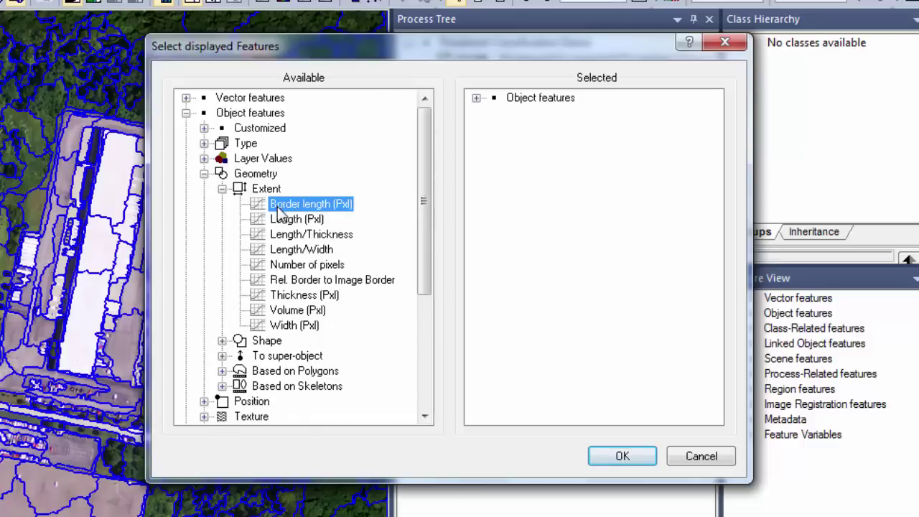
{"action": "left_click", "coordinate": [208, 173]}
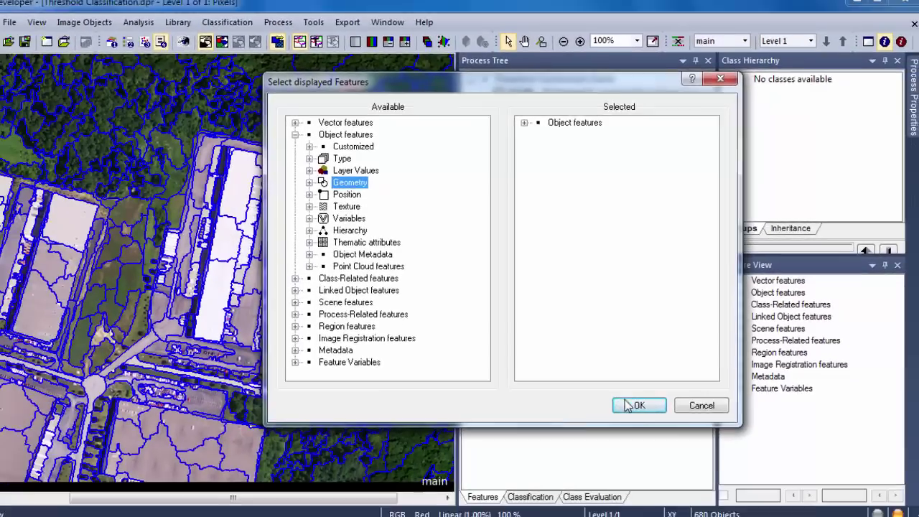
Apply the feature selection and inspect band means and pixel area of several forest and building objects.
{"action": "left_click", "coordinate": [632, 398]}
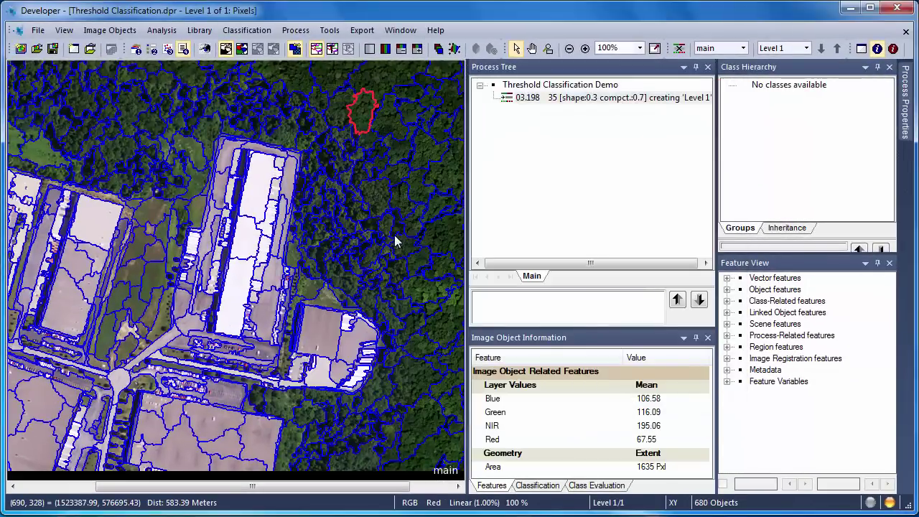
{"action": "left_click", "coordinate": [378, 200]}
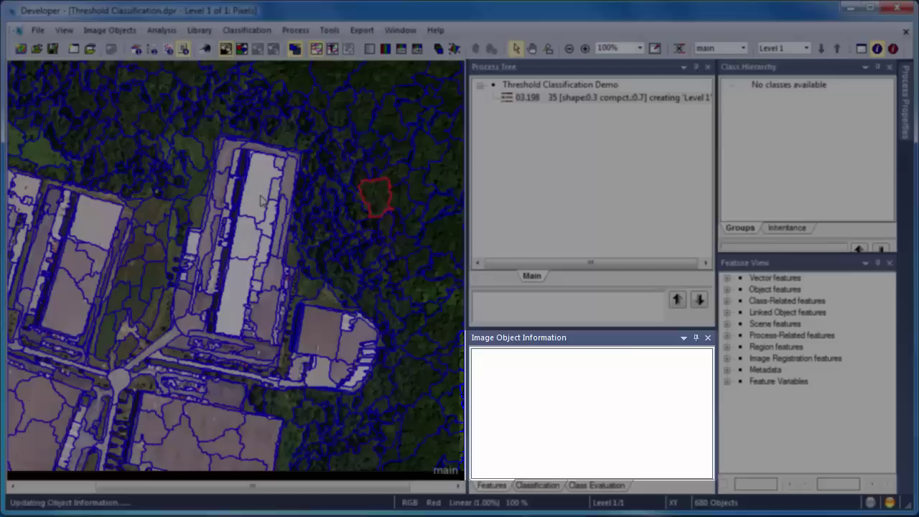
{"action": "left_click", "coordinate": [264, 202]}
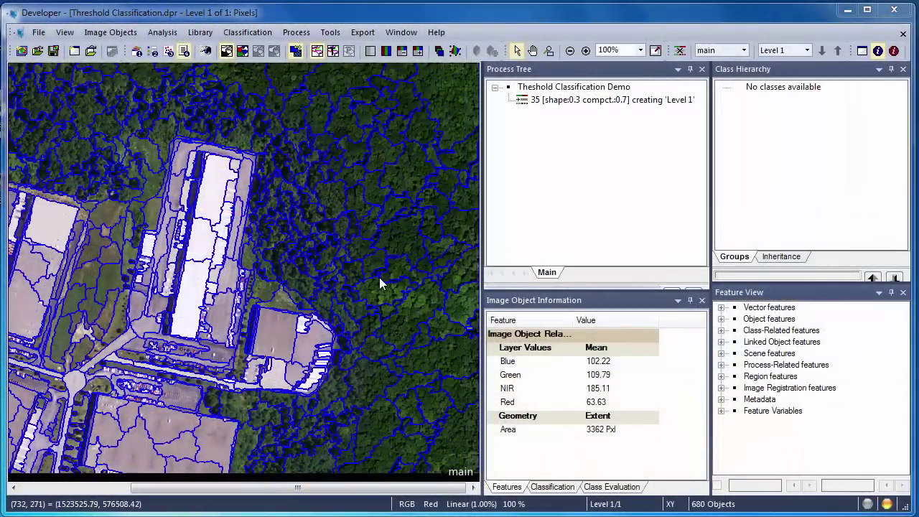
{"action": "left_click", "coordinate": [380, 283]}
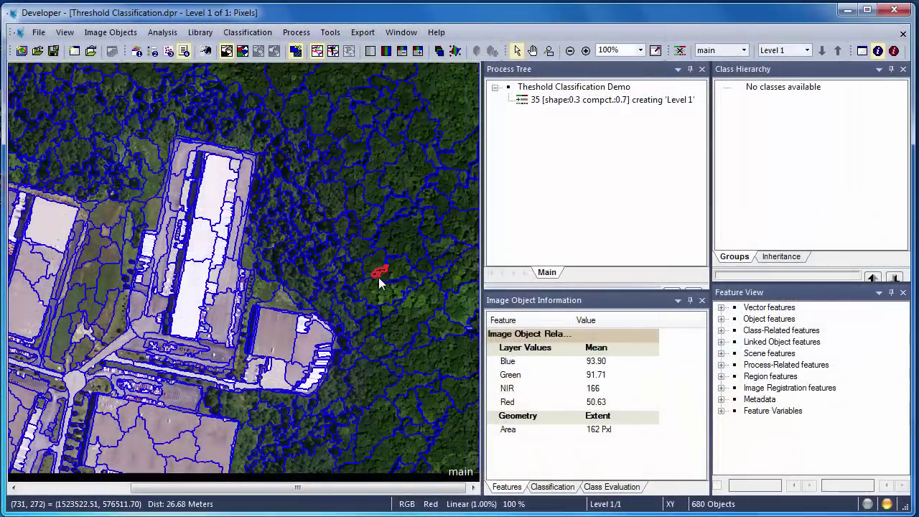
{"action": "left_click", "coordinate": [224, 284]}
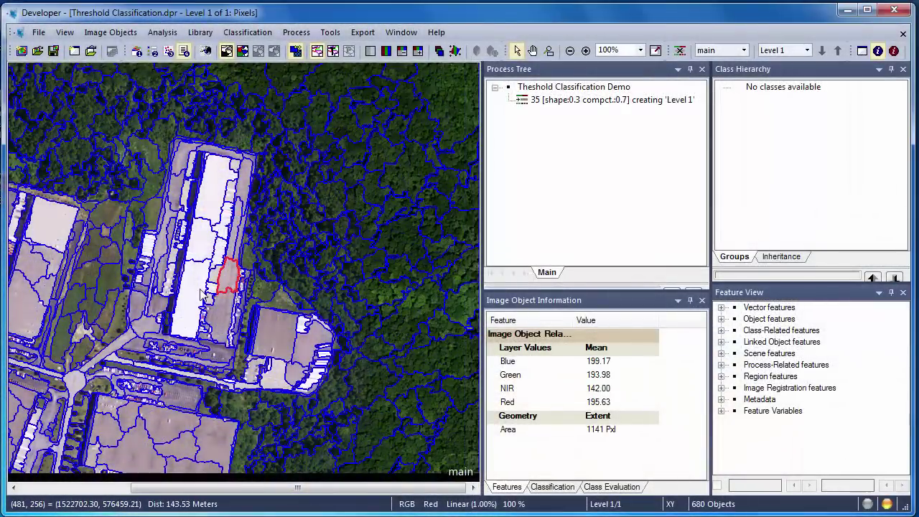
{"action": "left_click", "coordinate": [201, 291]}
{"action": "left_click", "coordinate": [362, 364]}
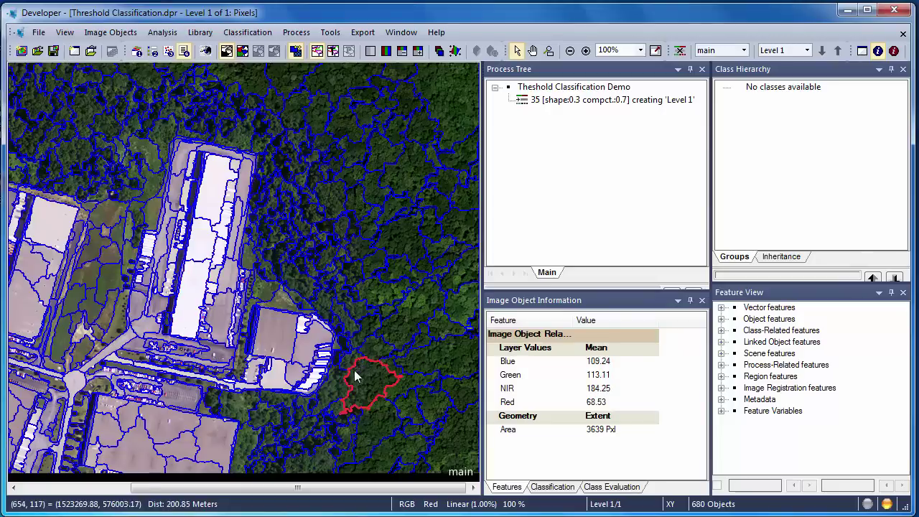
{"action": "left_click", "coordinate": [343, 389]}
{"action": "left_click", "coordinate": [270, 371]}
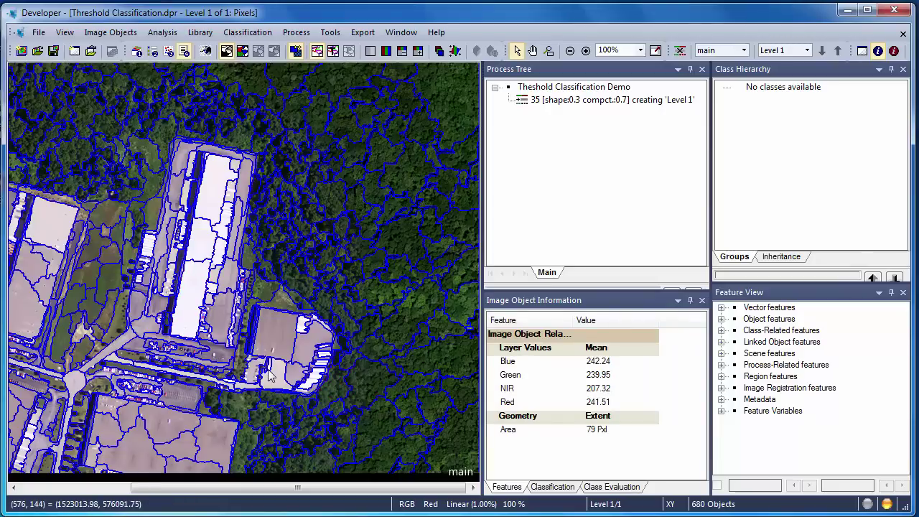
{"action": "left_click", "coordinate": [276, 379]}
{"action": "left_click", "coordinate": [275, 379]}
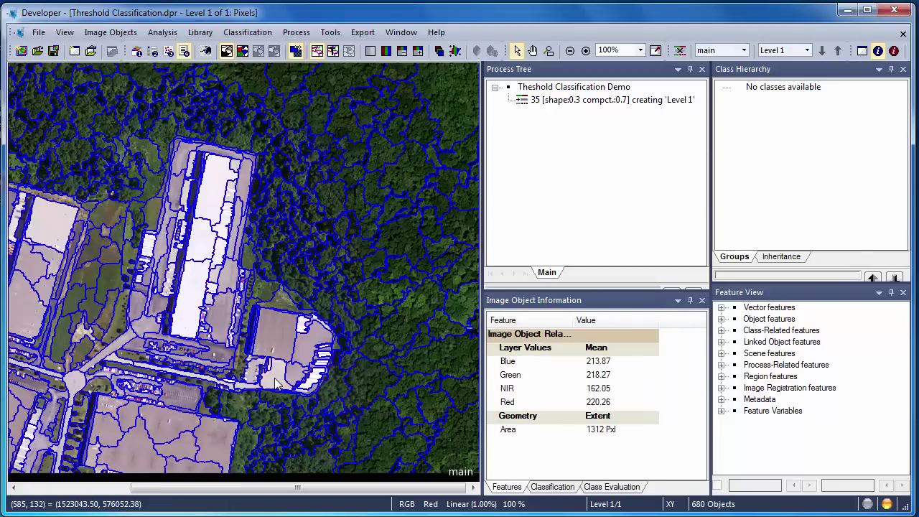
Add a customized feature named NDVI with numerator ([Mean NIR]-[Mean Red]).
{"action": "left_click", "coordinate": [330, 33]}
{"action": "left_click", "coordinate": [343, 70]}
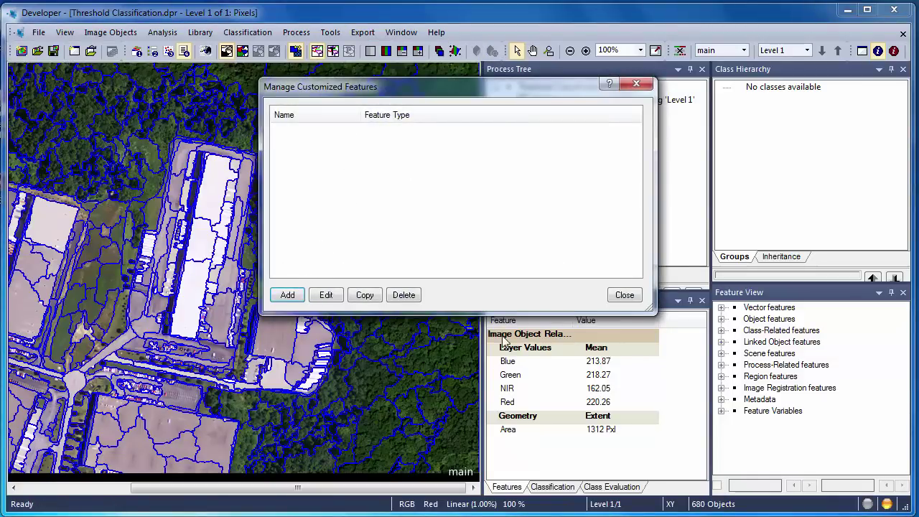
{"action": "left_click", "coordinate": [287, 295]}
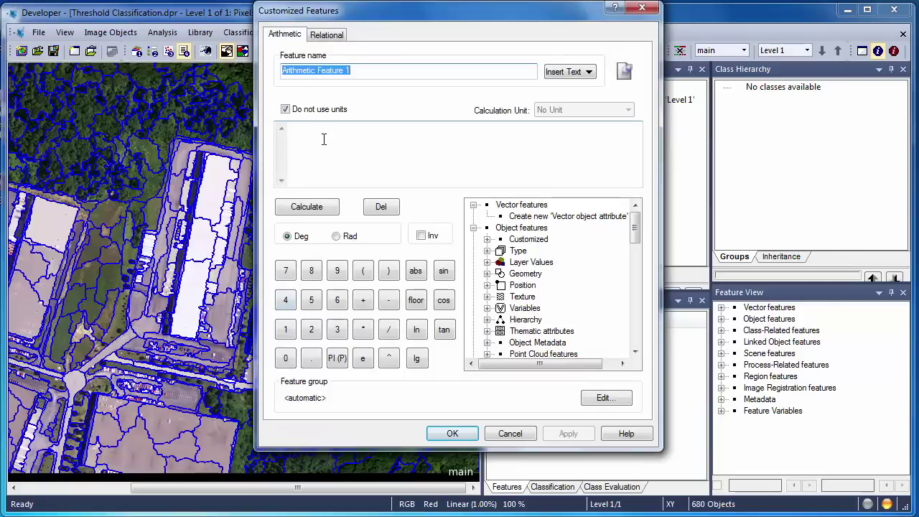
{"action": "type", "text": "NDVI"}
{"action": "left_click", "coordinate": [363, 270]}
{"action": "left_click", "coordinate": [487, 262]}
{"action": "left_click", "coordinate": [500, 239]}
{"action": "double_click", "coordinate": [543, 295]}
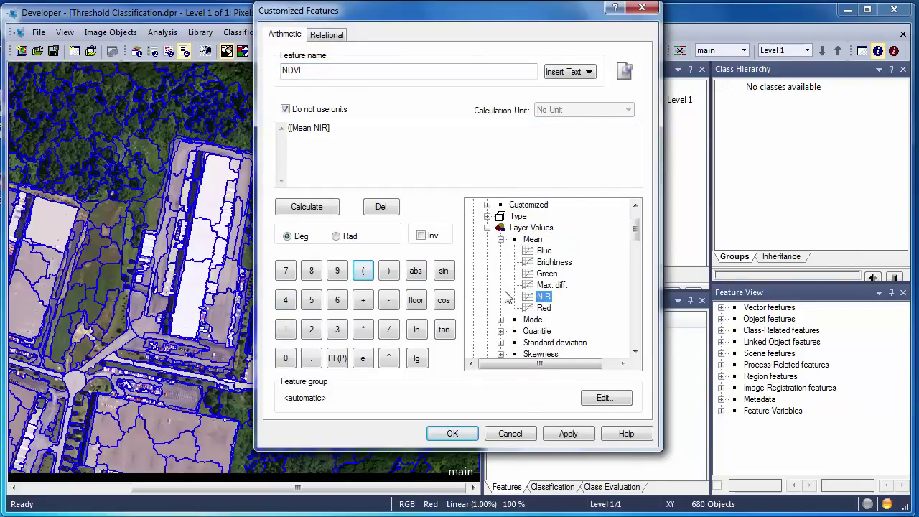
{"action": "left_click", "coordinate": [388, 300]}
{"action": "double_click", "coordinate": [543, 307]}
{"action": "left_click", "coordinate": [389, 270]}
Divide the NDVI numerator by ([Mean NIR]+[Mean Red]) and save the feature.
{"action": "left_click", "coordinate": [388, 329]}
{"action": "left_click", "coordinate": [362, 269]}
{"action": "double_click", "coordinate": [543, 295]}
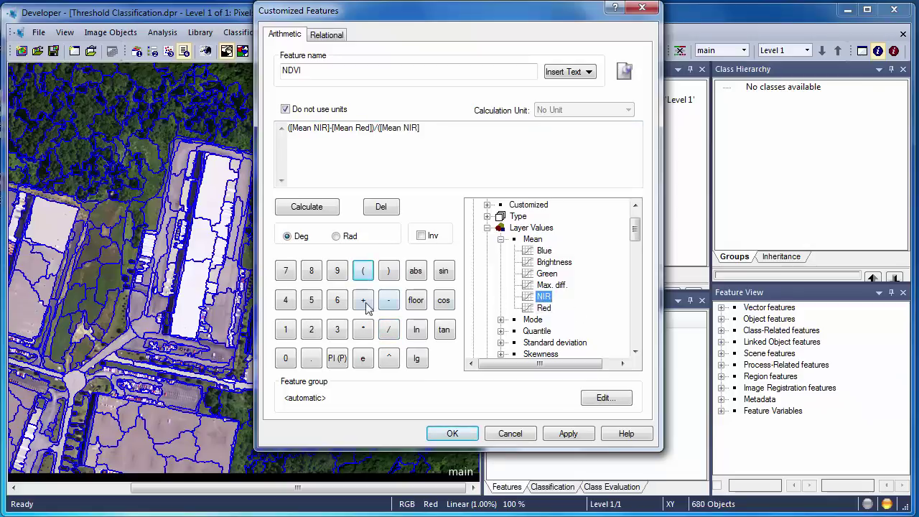
{"action": "left_click", "coordinate": [363, 301]}
{"action": "double_click", "coordinate": [543, 307]}
{"action": "left_click", "coordinate": [387, 271]}
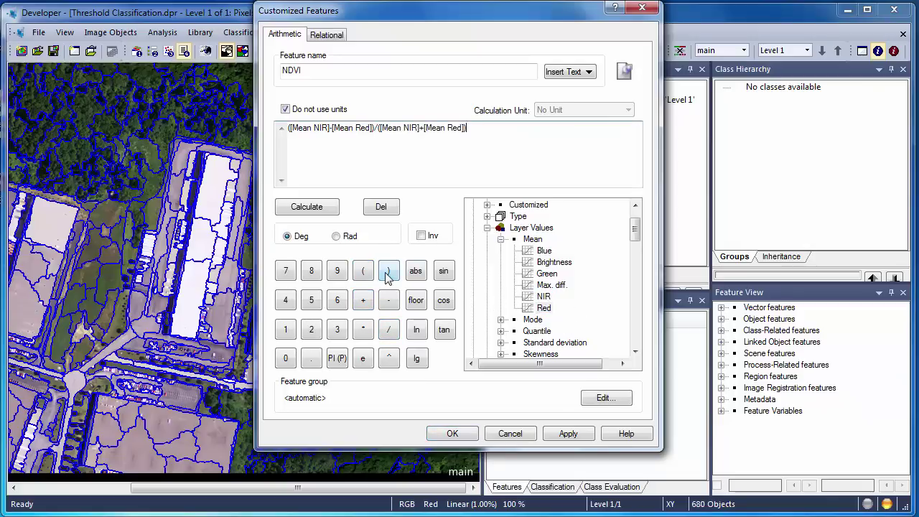
{"action": "left_click", "coordinate": [458, 433]}
{"action": "left_click", "coordinate": [622, 296]}
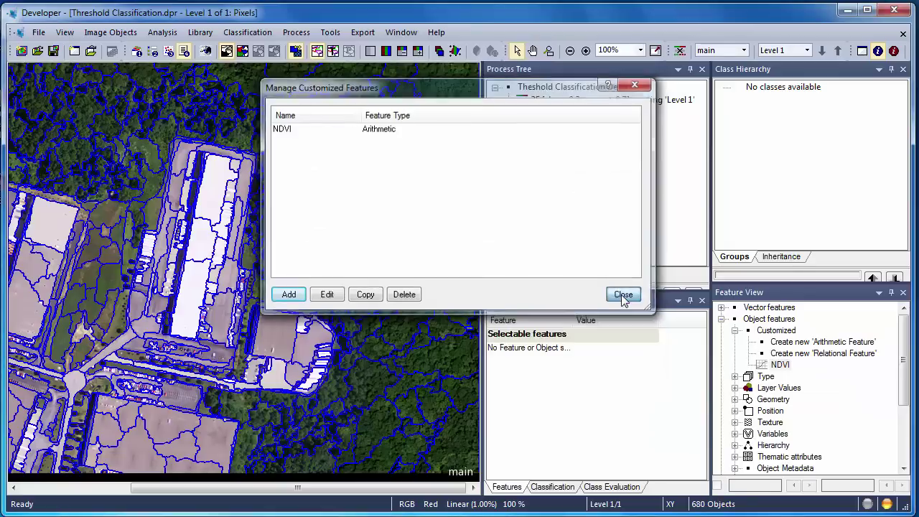
Compare NDVI of forest objects (about 0.48) with building objects (near -0.1).
{"action": "left_click", "coordinate": [400, 265]}
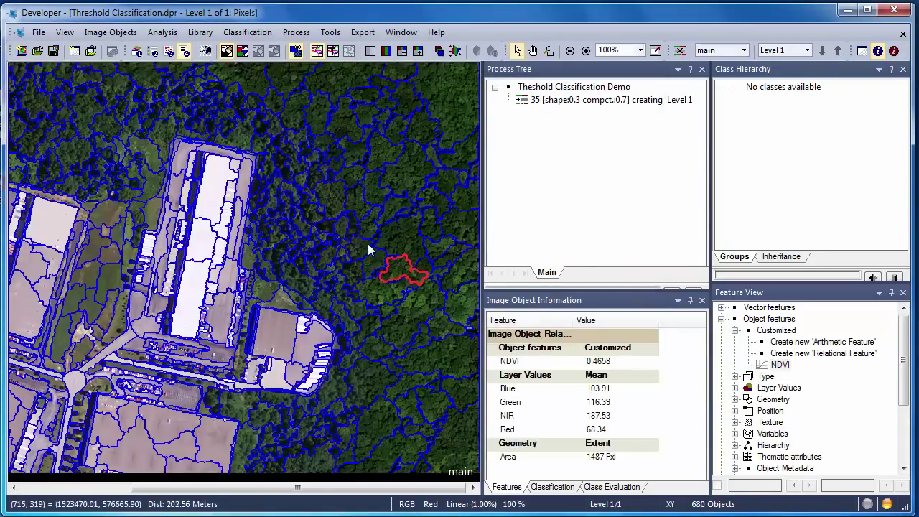
{"action": "left_click", "coordinate": [162, 216]}
{"action": "left_click", "coordinate": [203, 208]}
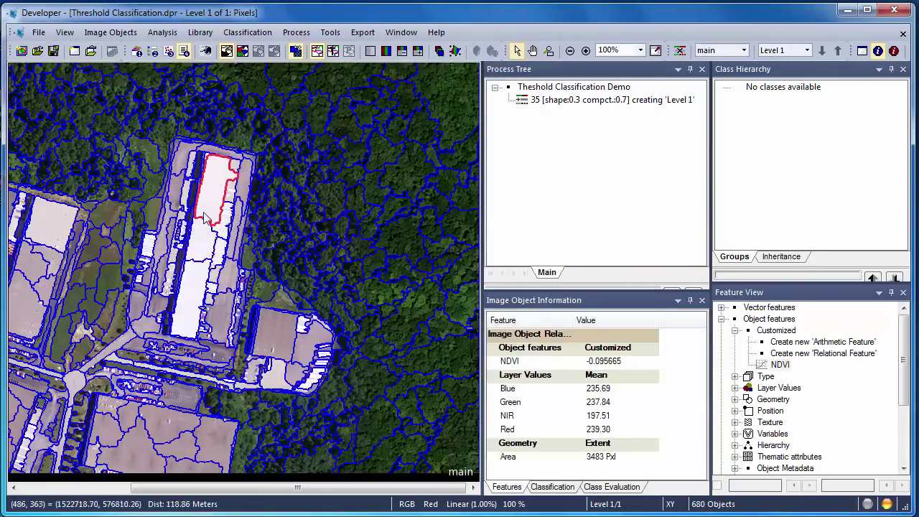
{"action": "left_click", "coordinate": [204, 274]}
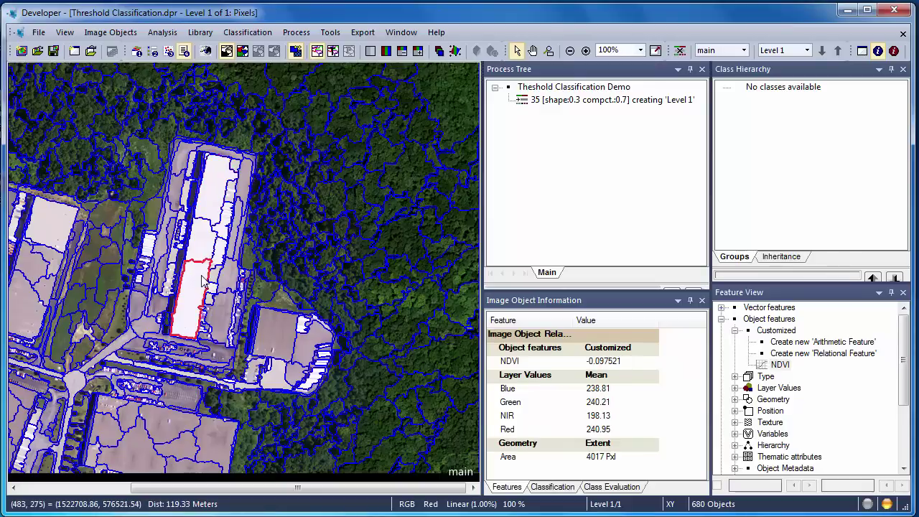
{"action": "left_click", "coordinate": [300, 221]}
{"action": "left_click", "coordinate": [374, 208]}
{"action": "left_click", "coordinate": [310, 338]}
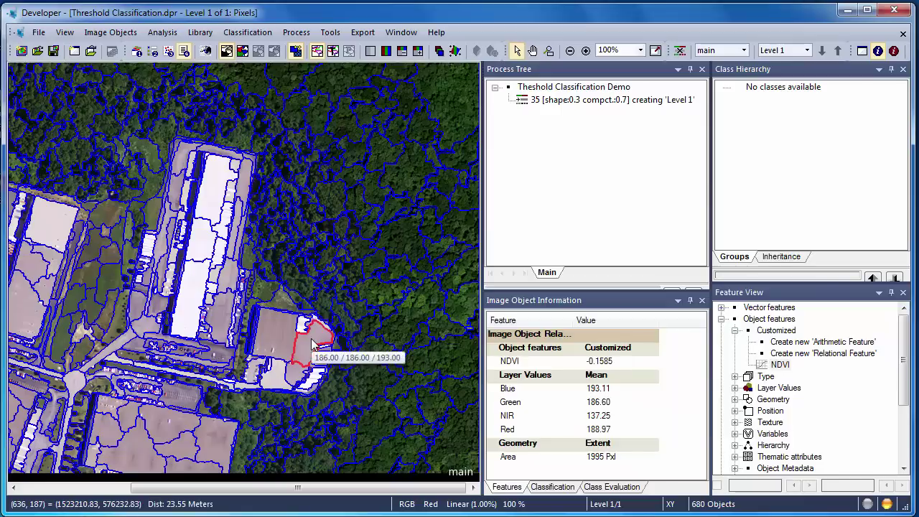
{"action": "left_click", "coordinate": [311, 343]}
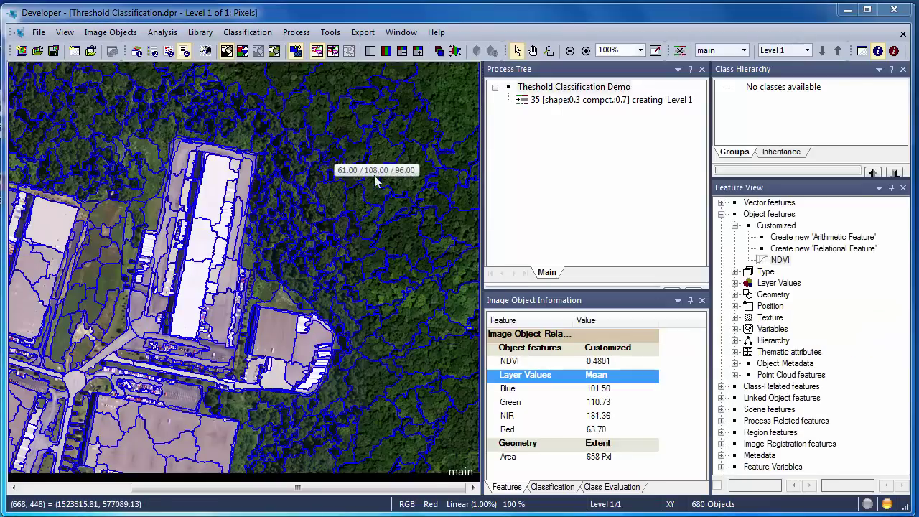
Colour the image objects by NDVI with a recalculated value range enabled.
{"action": "double_click", "coordinate": [781, 260]}
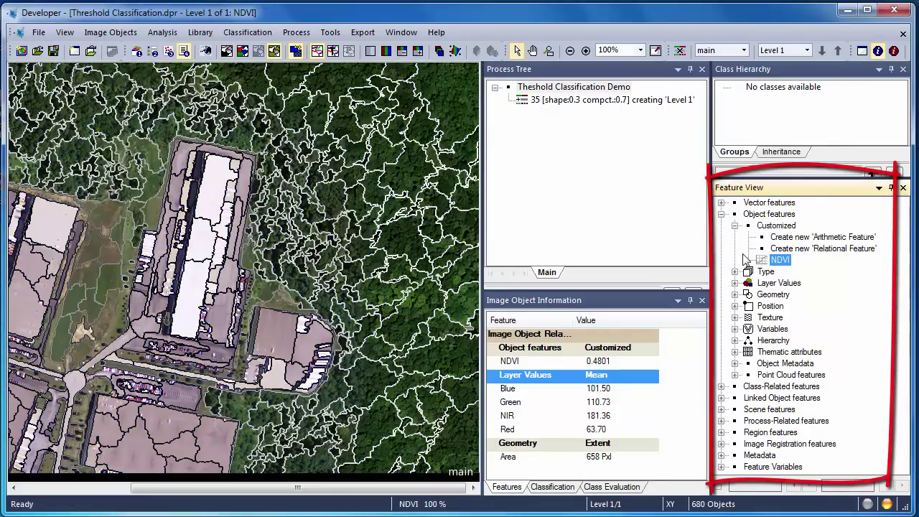
{"action": "left_click", "coordinate": [316, 53]}
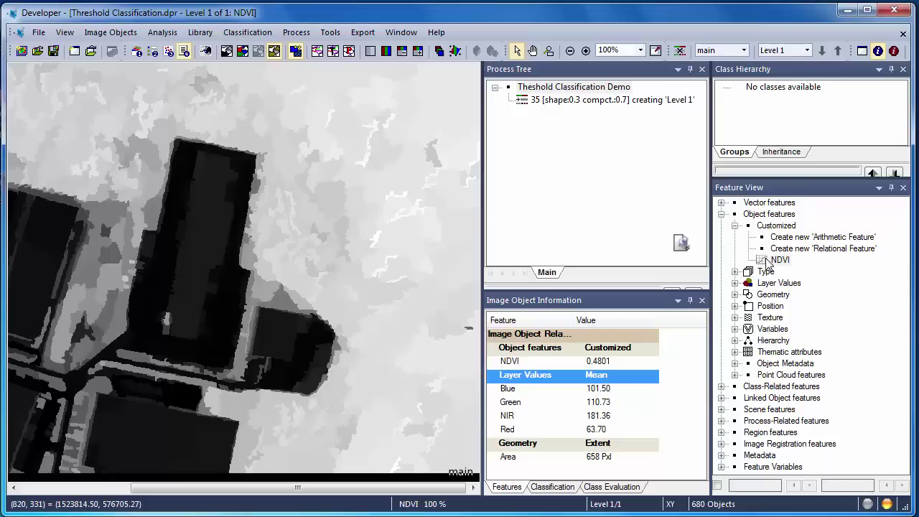
{"action": "left_click", "coordinate": [717, 486]}
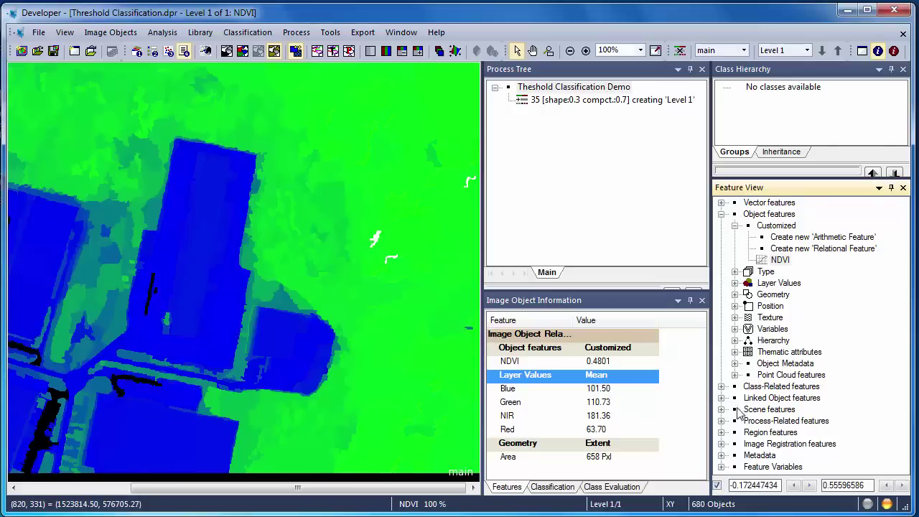
{"action": "right_click", "coordinate": [782, 261]}
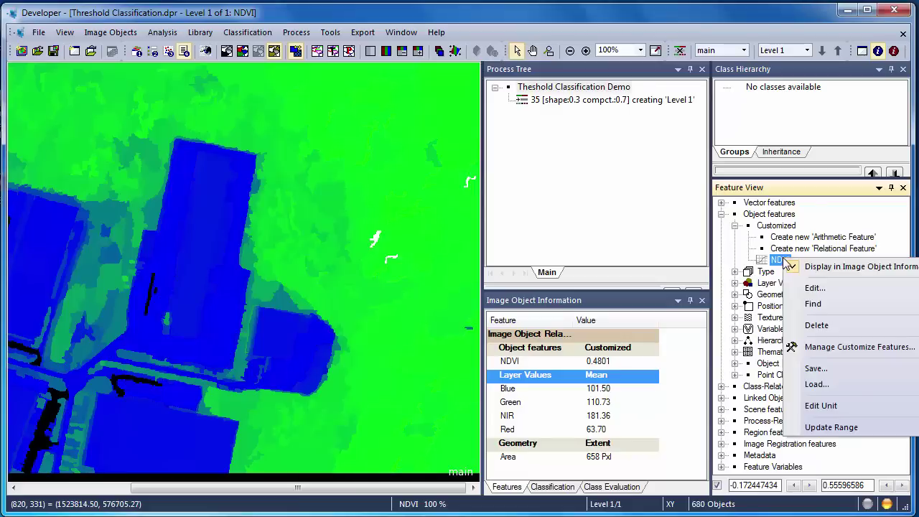
{"action": "left_click", "coordinate": [827, 430]}
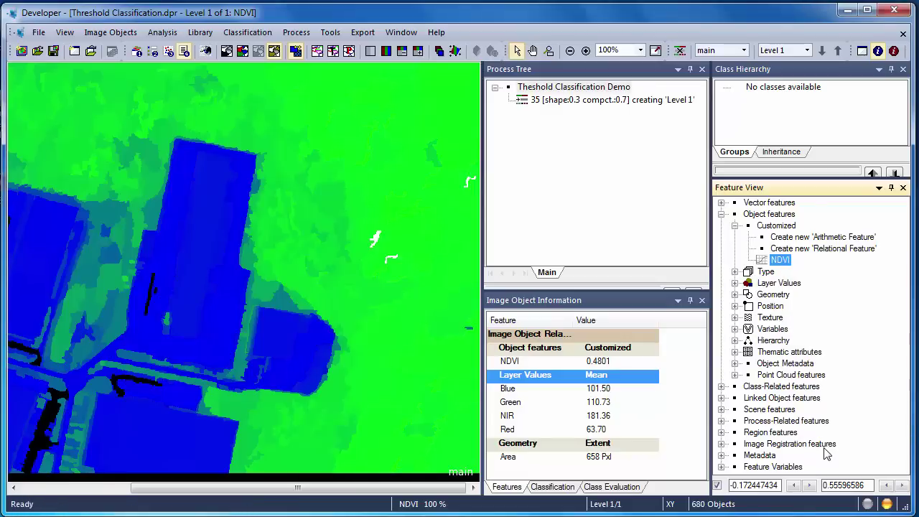
Narrow the NDVI display range to about 0.1–0.42 so only vegetation stays coloured.
{"action": "left_click_drag", "start_coordinate": [808, 486], "coordinate": [806, 486]}
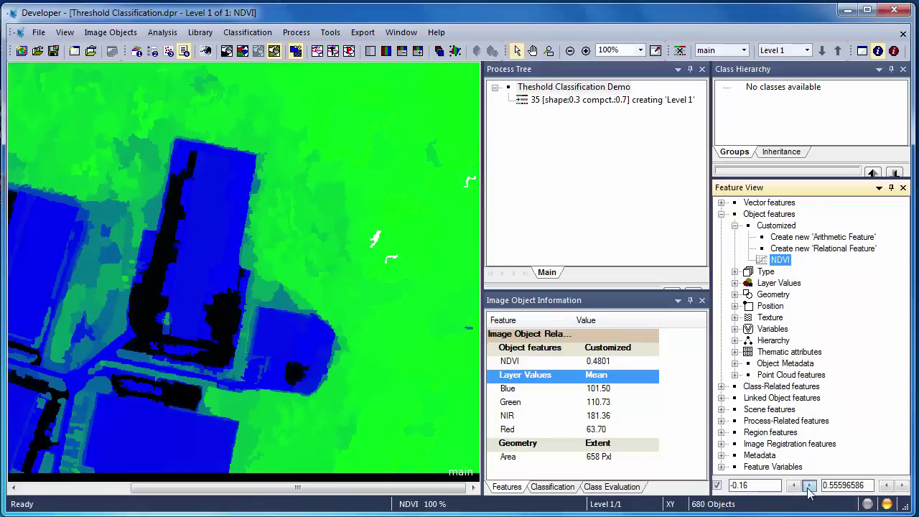
{"action": "left_click", "coordinate": [808, 485]}
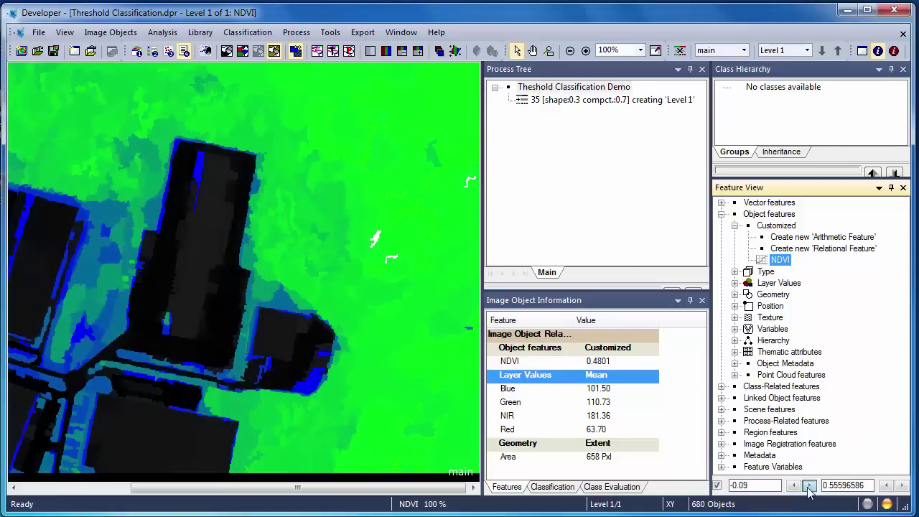
{"action": "left_click_drag", "start_coordinate": [808, 486], "coordinate": [808, 485]}
{"action": "left_click_drag", "start_coordinate": [884, 485], "coordinate": [885, 487]}
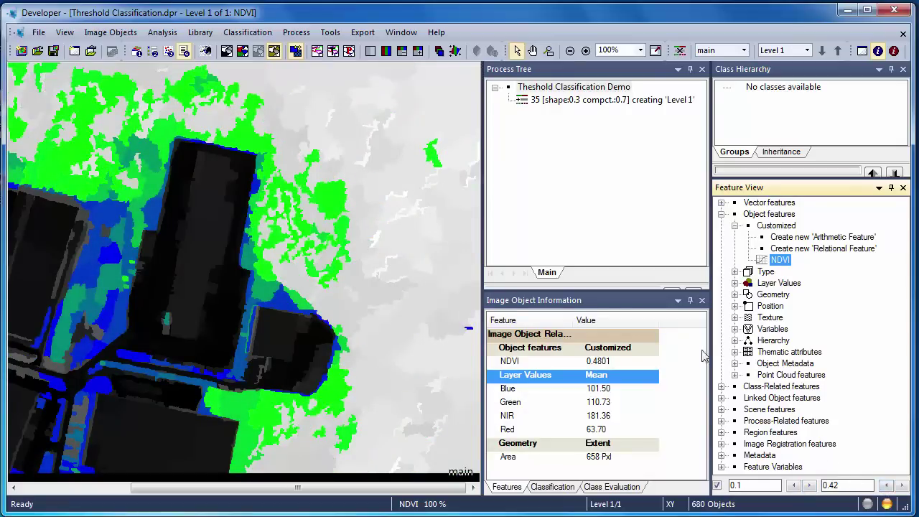
Split the map horizontally with RGB on top, linked side by side with the NDVI view.
{"action": "left_click", "coordinate": [396, 33]}
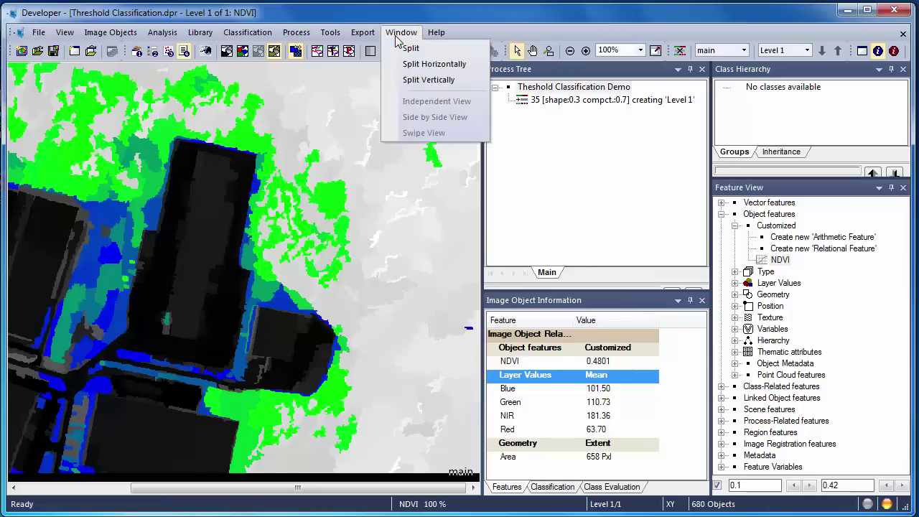
{"action": "left_click", "coordinate": [420, 69]}
{"action": "left_click", "coordinate": [405, 101]}
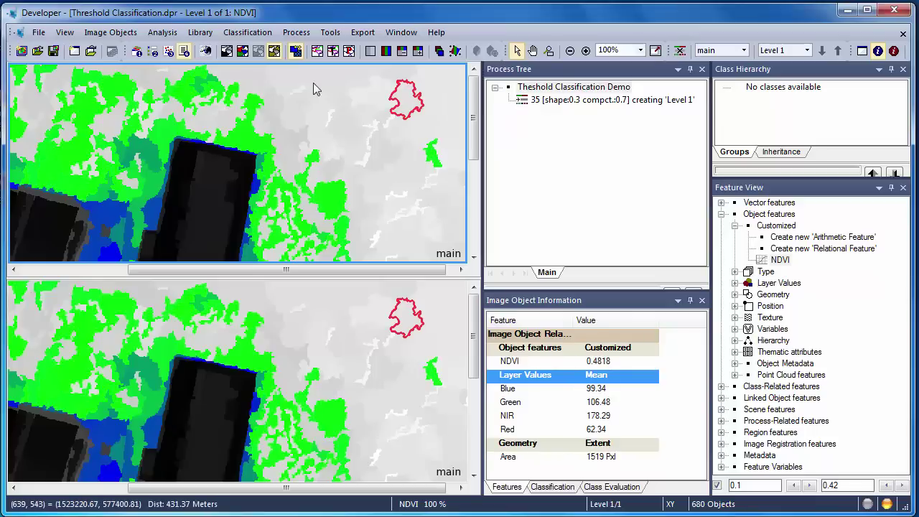
{"action": "left_click", "coordinate": [228, 54]}
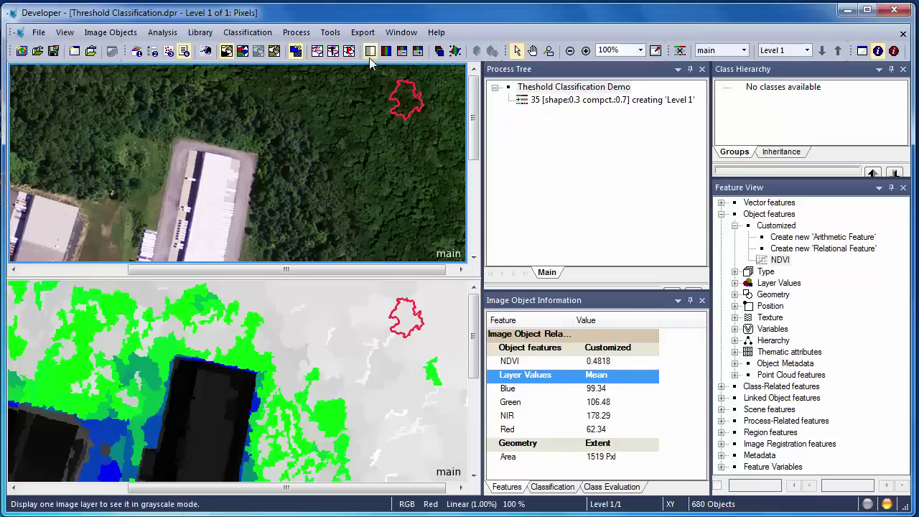
{"action": "left_click", "coordinate": [396, 32]}
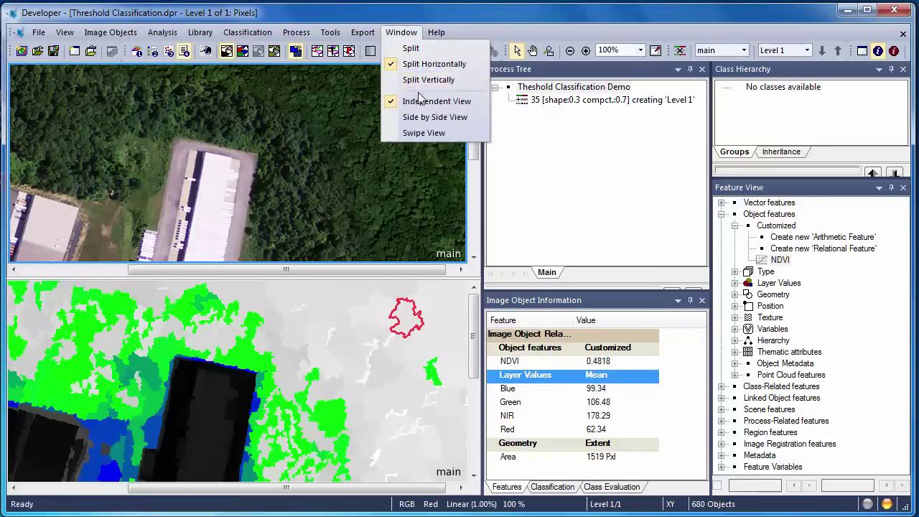
{"action": "left_click", "coordinate": [430, 117]}
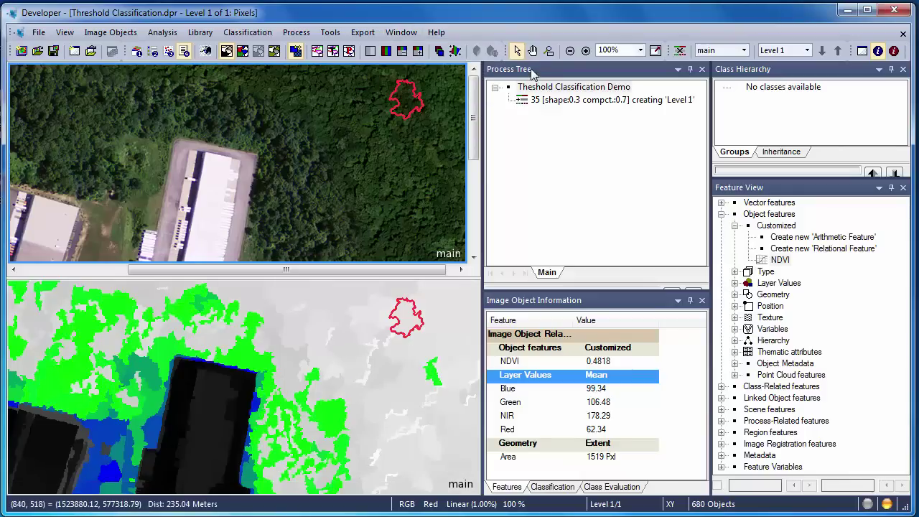
Pan both linked views across the warehouses and set the NDVI lower limit to 0.
{"action": "left_click", "coordinate": [532, 50]}
{"action": "left_click_drag", "start_coordinate": [343, 101], "coordinate": [412, 93]}
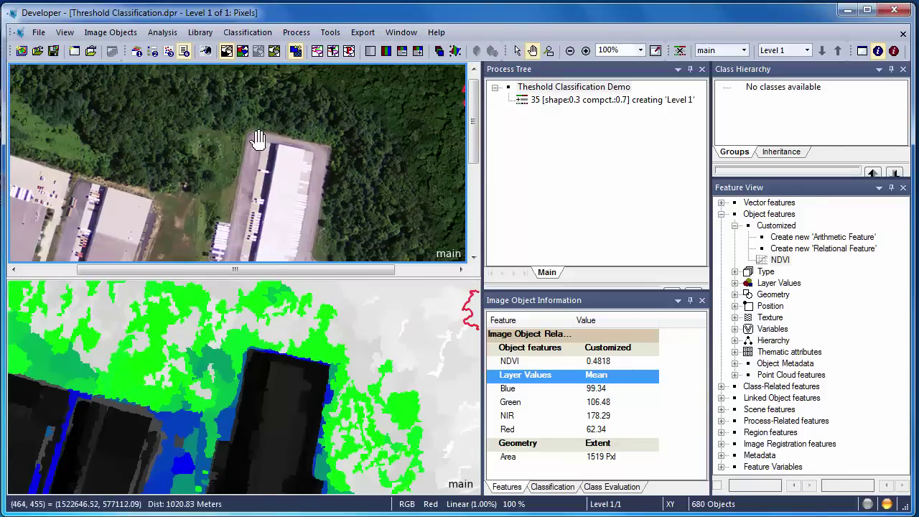
{"action": "left_click_drag", "start_coordinate": [258, 140], "coordinate": [311, 137]}
{"action": "left_click_drag", "start_coordinate": [299, 198], "coordinate": [298, 137]}
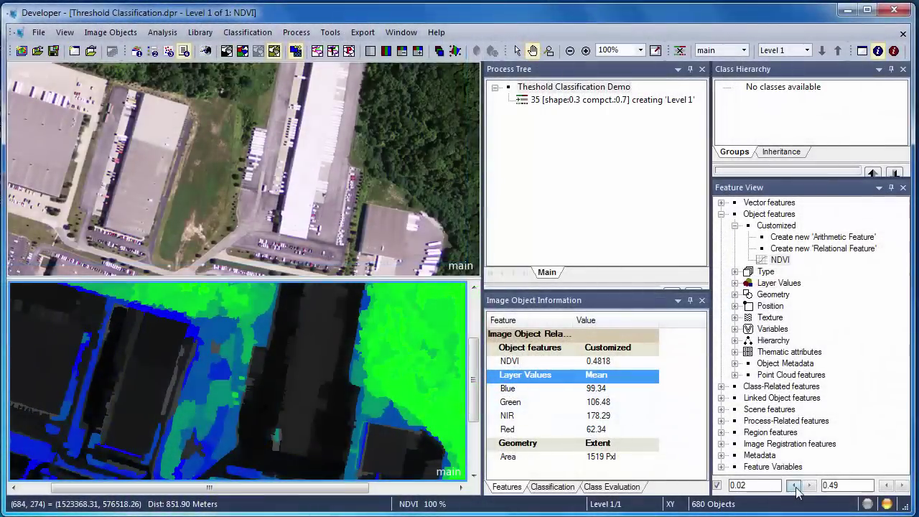
{"action": "left_click", "coordinate": [795, 486]}
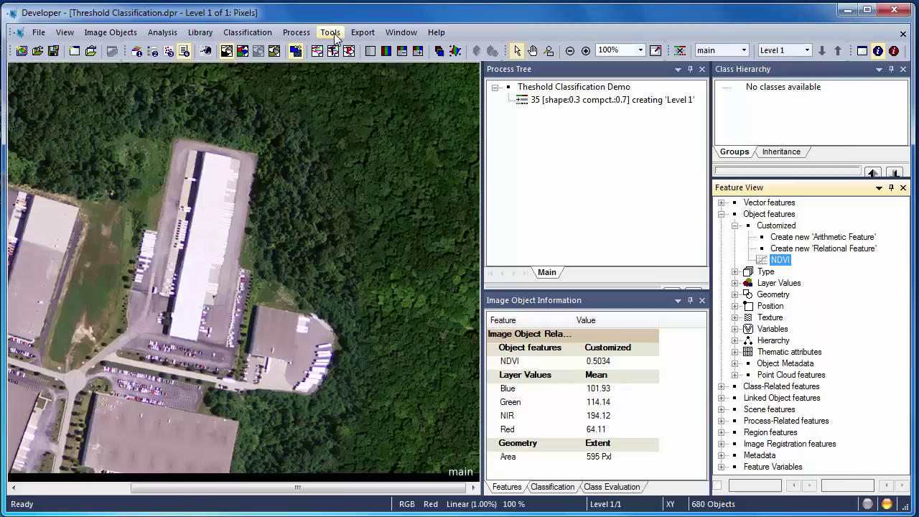
{"action": "left_click", "coordinate": [331, 33]}
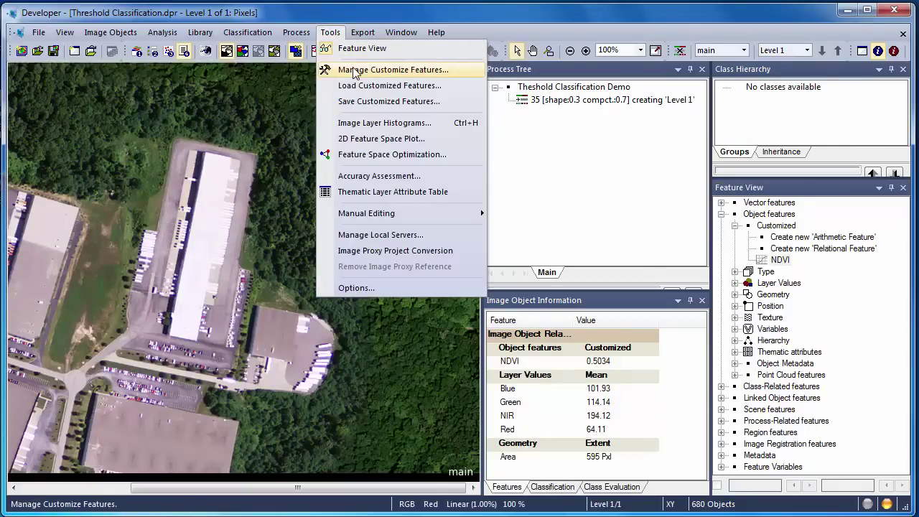
Create a custom feature 'Visible Brightness' summing [Mean Blue]+[Mean Green]+[Mean Red].
{"action": "left_click", "coordinate": [353, 70]}
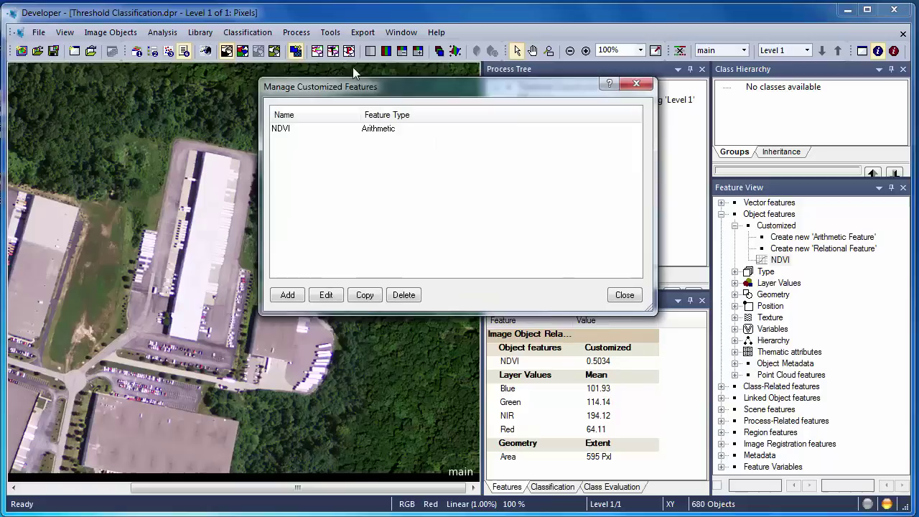
{"action": "left_click", "coordinate": [287, 298]}
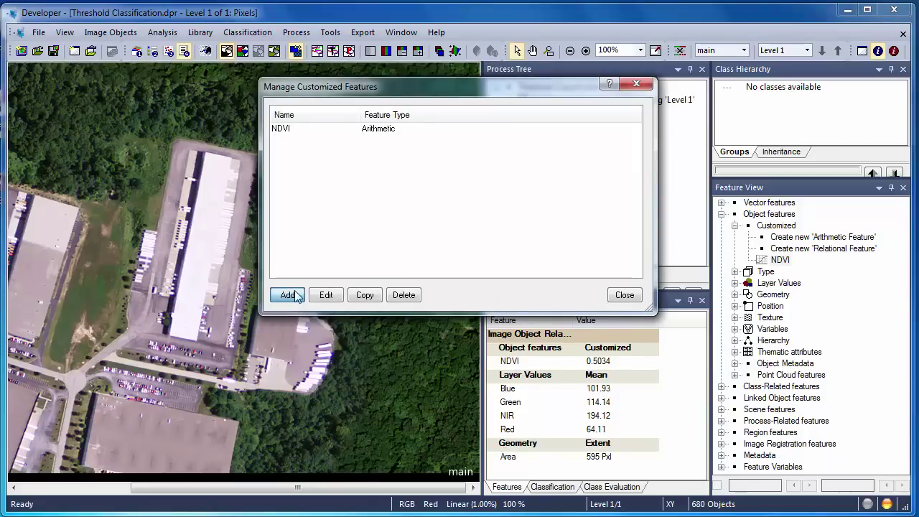
{"action": "key", "text": "BackSpace"}
{"action": "type", "text": "Visible Bri"}
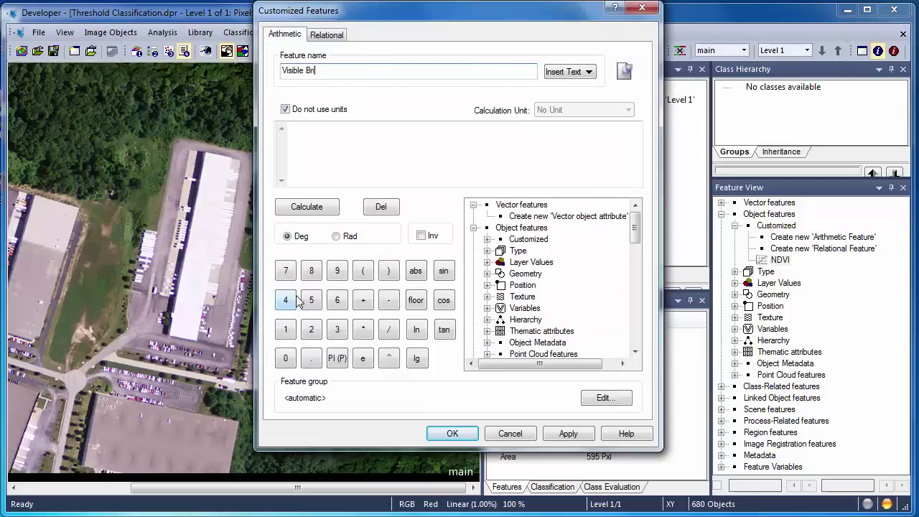
{"action": "type", "text": "ghtness"}
{"action": "left_click", "coordinate": [363, 270]}
{"action": "left_click", "coordinate": [487, 262]}
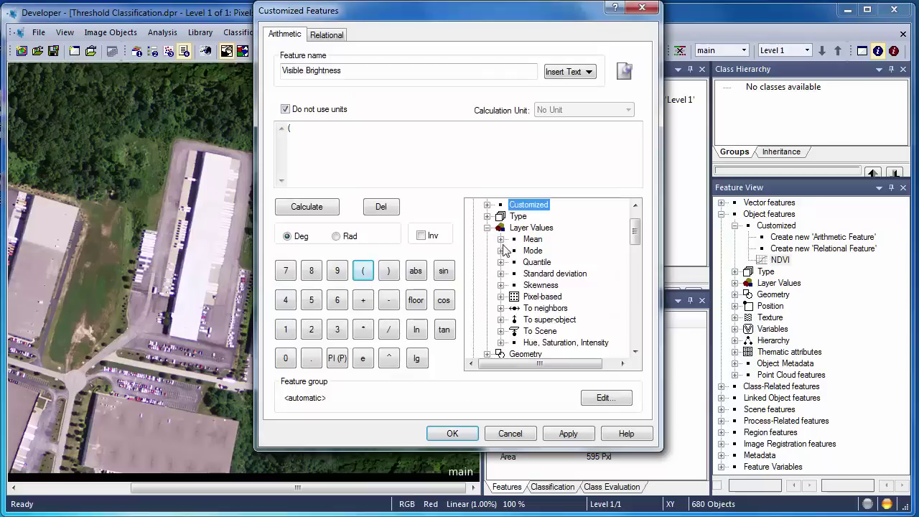
{"action": "left_click", "coordinate": [501, 239]}
{"action": "double_click", "coordinate": [544, 250]}
{"action": "left_click", "coordinate": [363, 300]}
{"action": "double_click", "coordinate": [546, 274]}
{"action": "left_click", "coordinate": [362, 300]}
{"action": "double_click", "coordinate": [543, 307]}
Divide the band sum by 3 and save the Visible Brightness feature.
{"action": "left_click", "coordinate": [389, 270]}
{"action": "left_click", "coordinate": [388, 328]}
{"action": "left_click", "coordinate": [345, 330]}
{"action": "left_click", "coordinate": [452, 433]}
{"action": "left_click", "coordinate": [623, 294]}
Inspect NDVI and brightness values of forest, tree and building roof objects with outlines shown.
{"action": "left_click", "coordinate": [382, 266]}
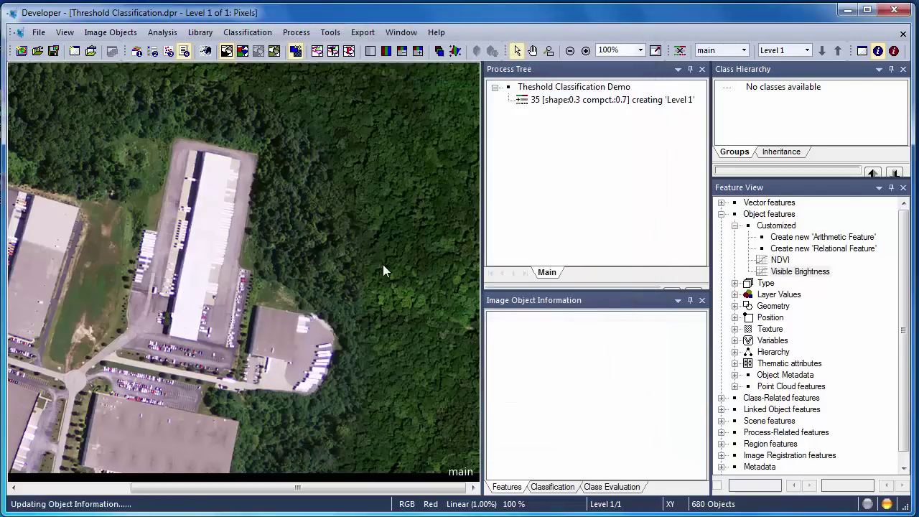
{"action": "left_click", "coordinate": [333, 50]}
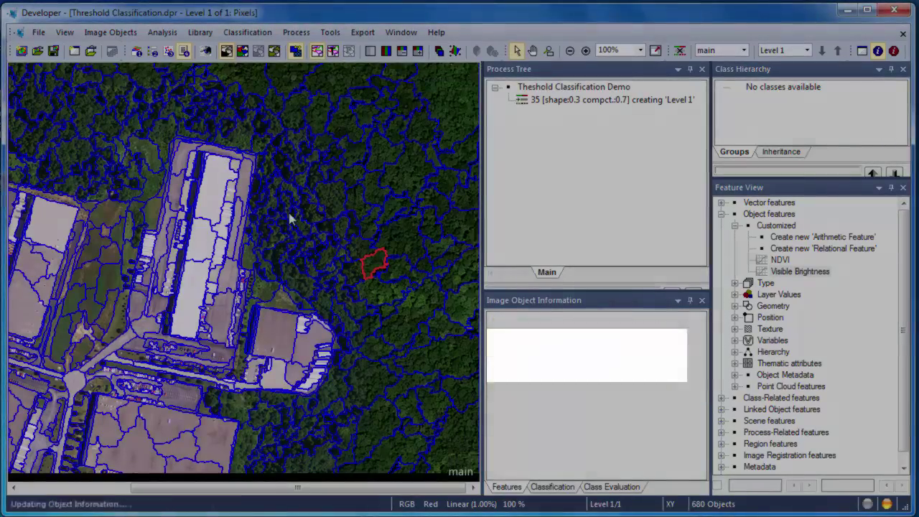
{"action": "left_click", "coordinate": [290, 215]}
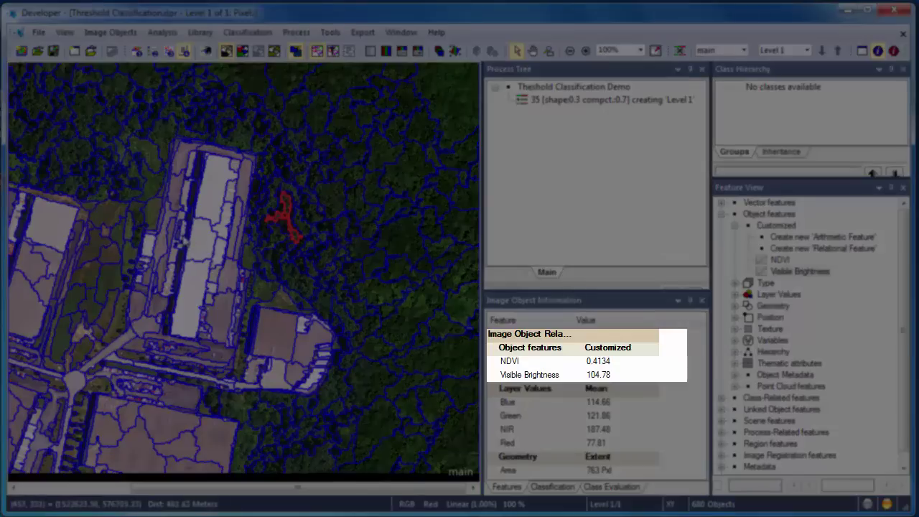
{"action": "left_click", "coordinate": [209, 237]}
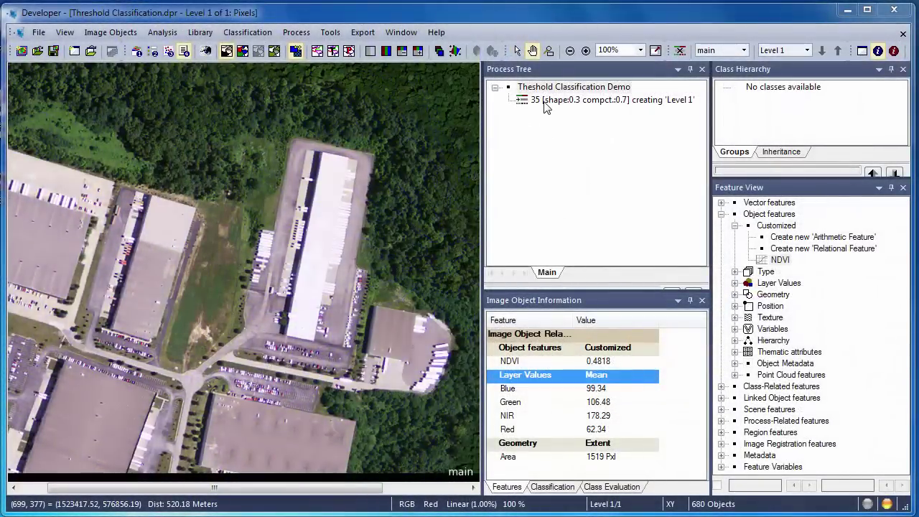
Append an assign-class process after the segmentation, filtered to unclassified objects.
{"action": "right_click", "coordinate": [545, 106]}
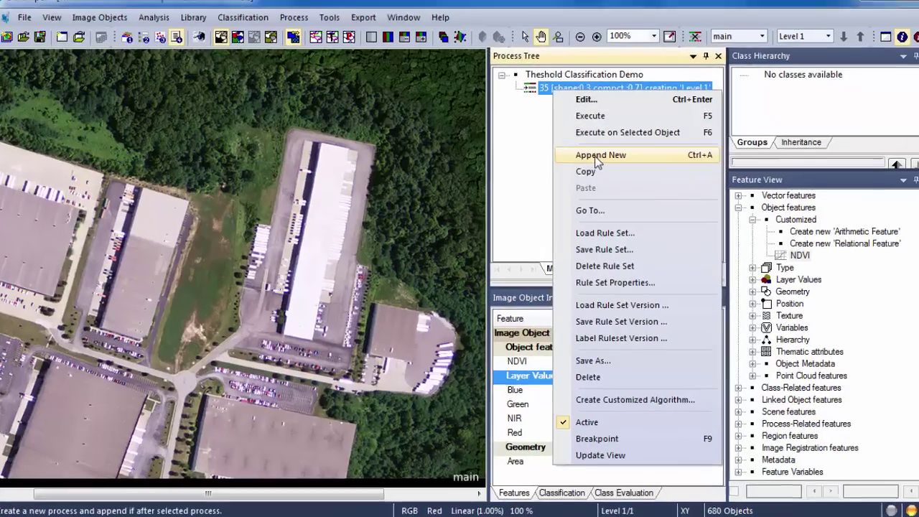
{"action": "left_click", "coordinate": [586, 165]}
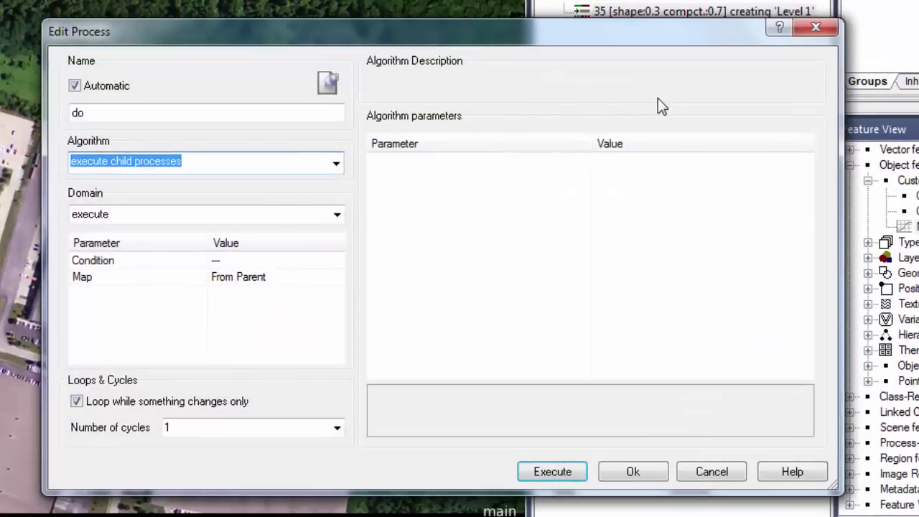
{"action": "type", "text": "assign class"}
{"action": "key", "text": "Return"}
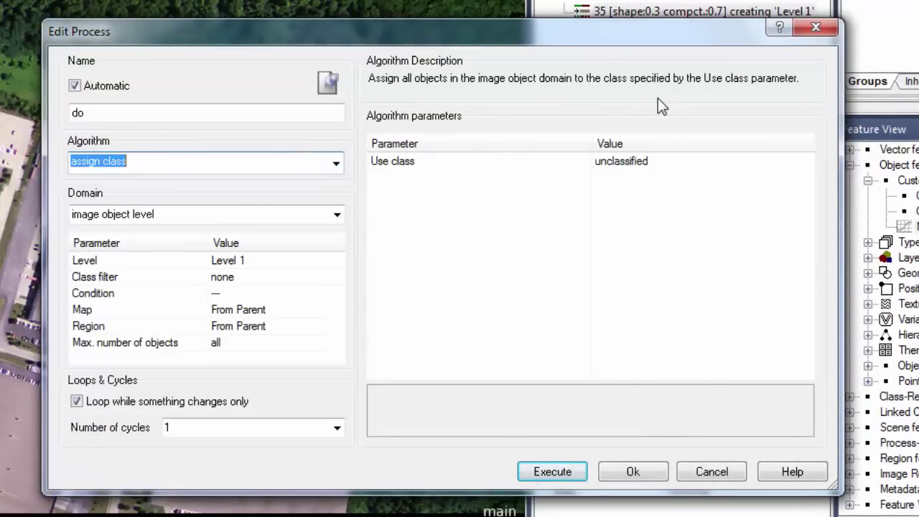
{"action": "left_click", "coordinate": [322, 278]}
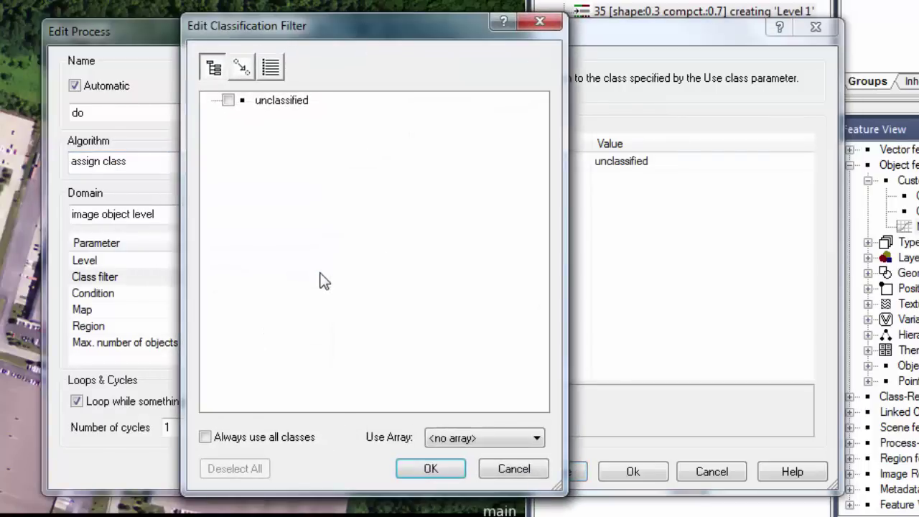
{"action": "left_click", "coordinate": [227, 102]}
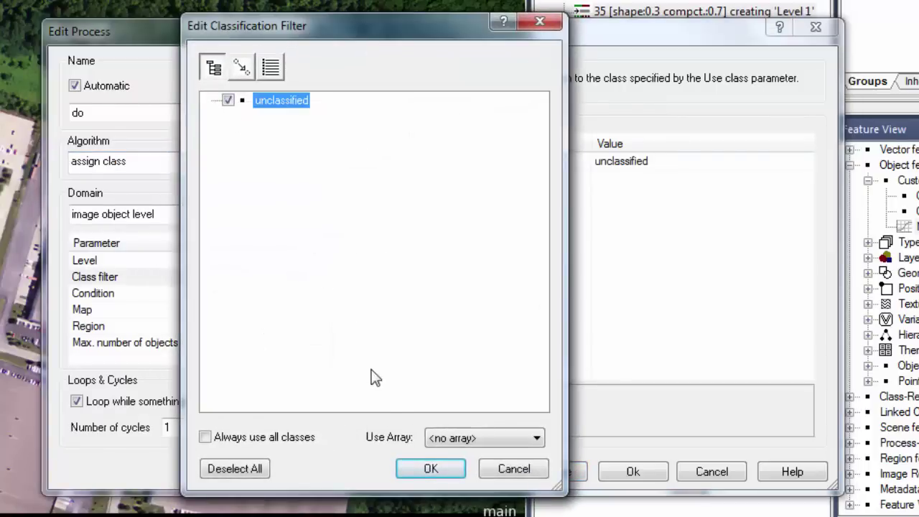
{"action": "left_click", "coordinate": [415, 470]}
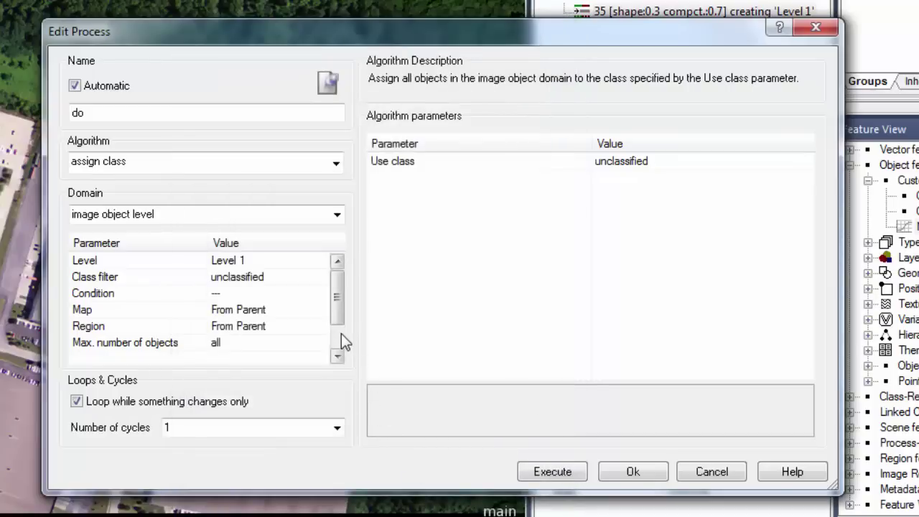
Give the process the condition NDVI > 0.
{"action": "left_click", "coordinate": [320, 294]}
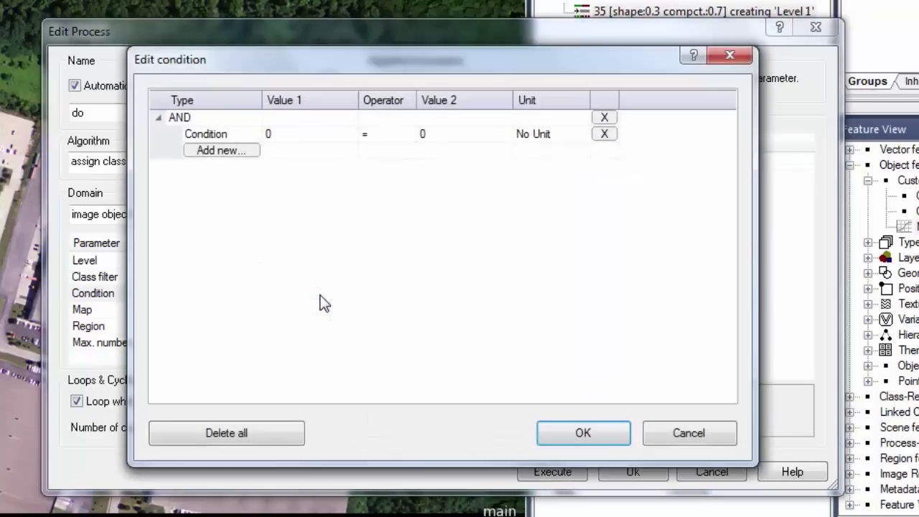
{"action": "left_click", "coordinate": [336, 135]}
{"action": "left_click", "coordinate": [351, 133]}
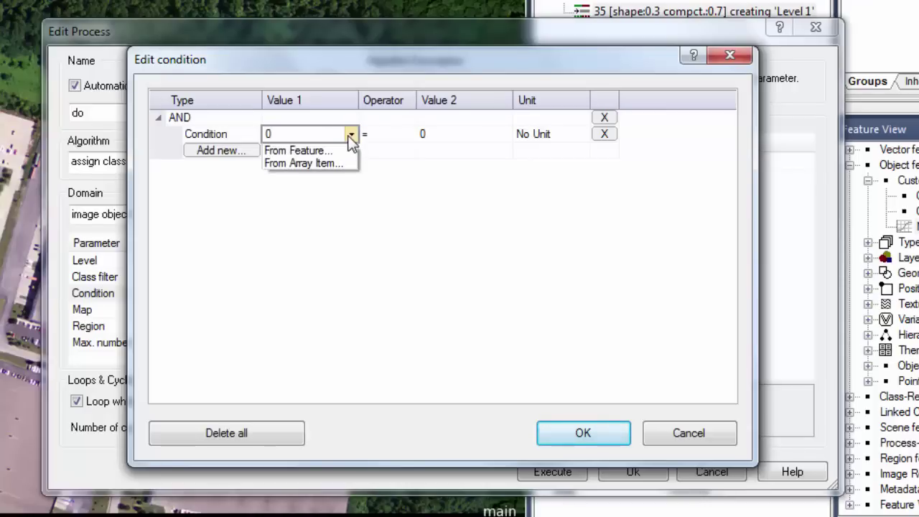
{"action": "left_click", "coordinate": [340, 150]}
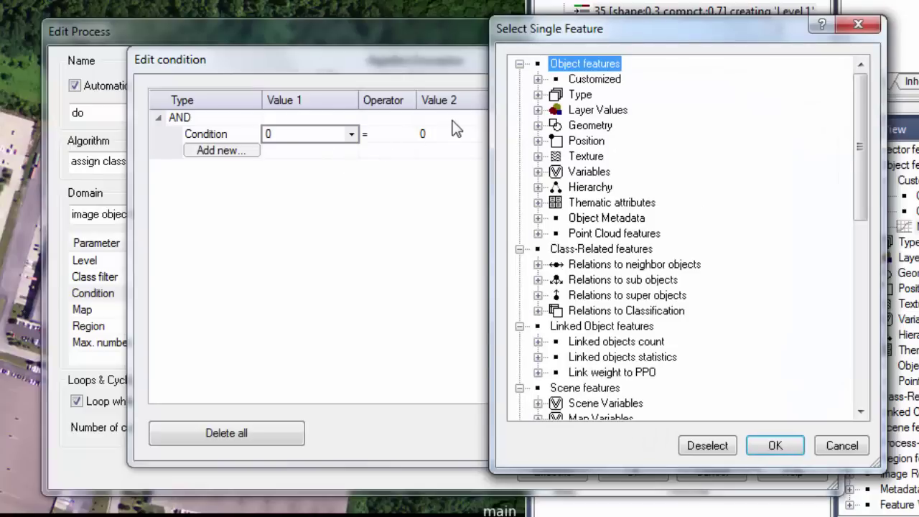
{"action": "left_click", "coordinate": [539, 79]}
{"action": "left_click", "coordinate": [588, 123]}
{"action": "double_click", "coordinate": [588, 124]}
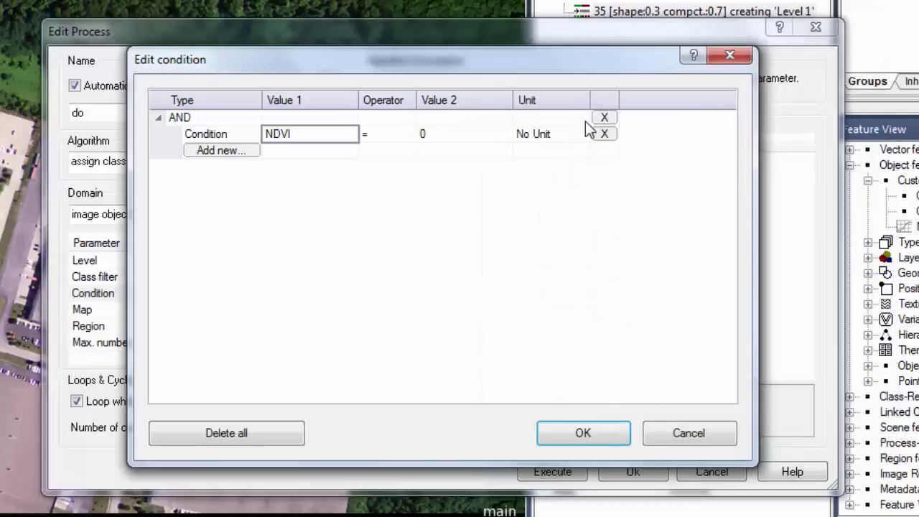
{"action": "left_click", "coordinate": [401, 136]}
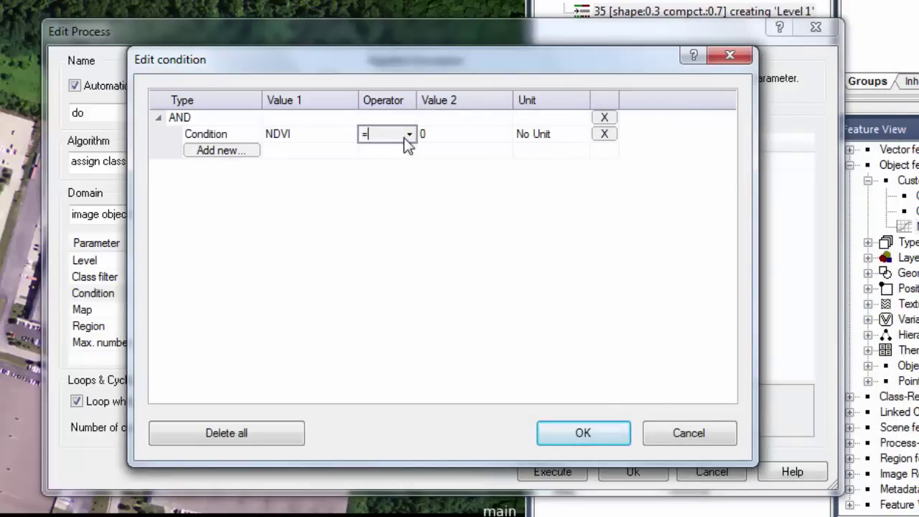
{"action": "left_click", "coordinate": [407, 135]}
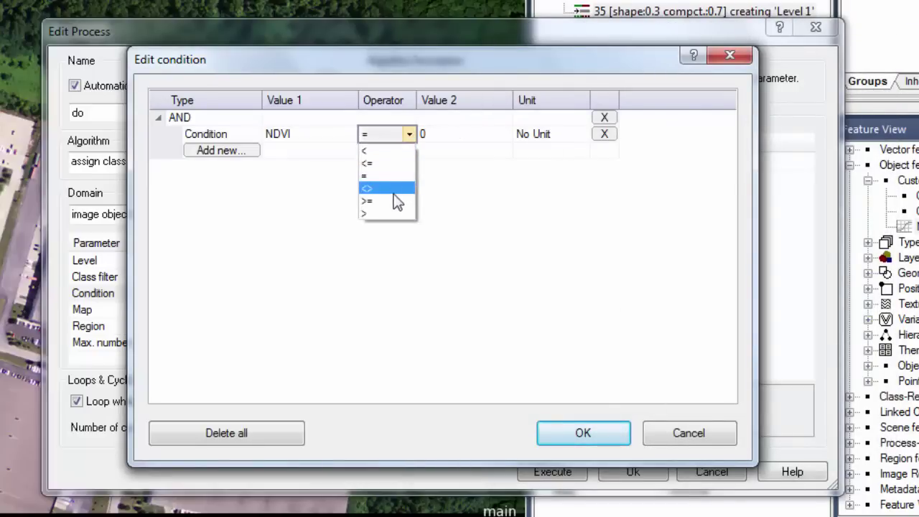
{"action": "left_click", "coordinate": [401, 213]}
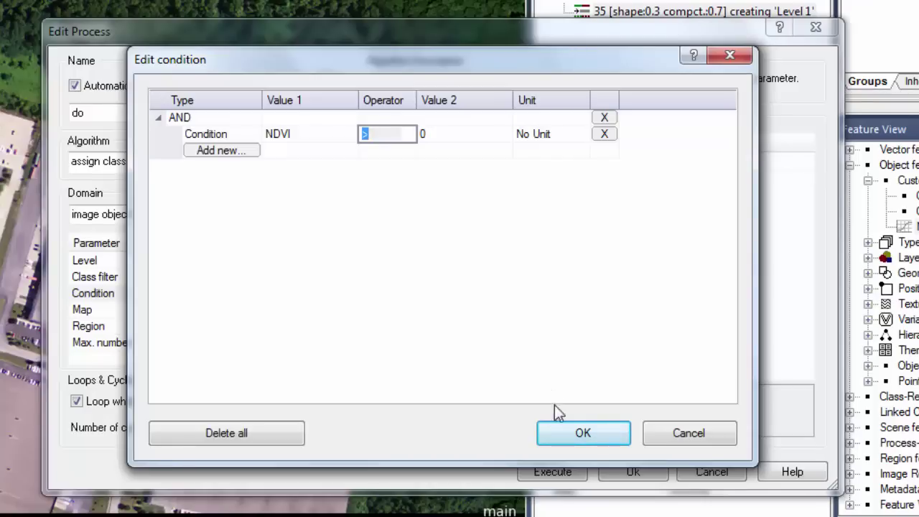
{"action": "left_click", "coordinate": [563, 433]}
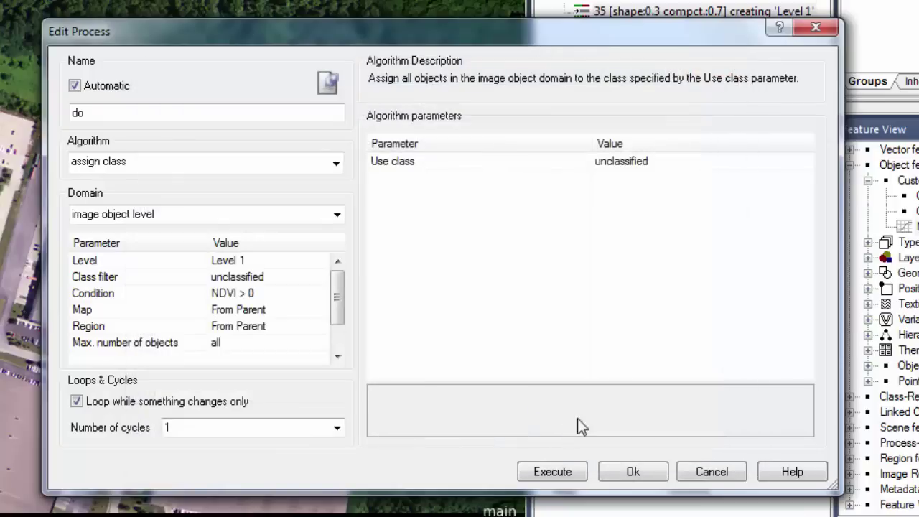
Create a green class 'Veg' and set it as the process's assigned class.
{"action": "left_click", "coordinate": [695, 158]}
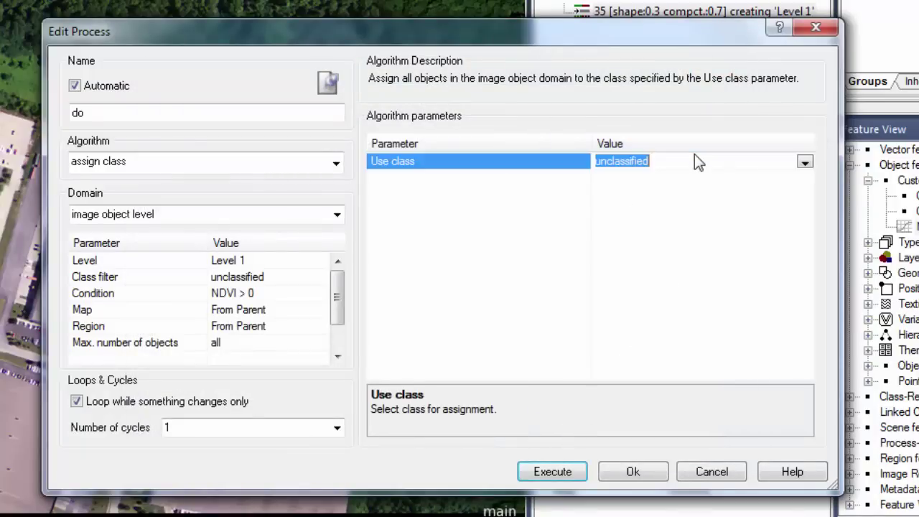
{"action": "type", "text": "Veg"}
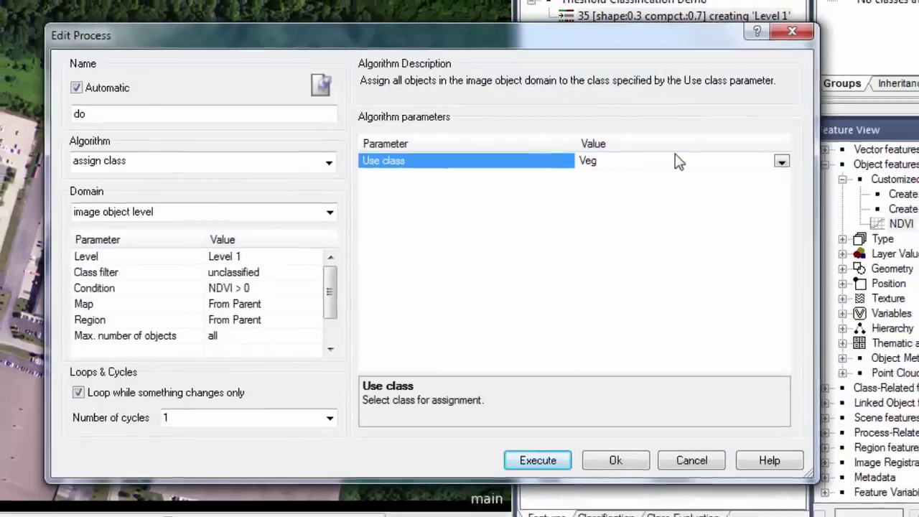
{"action": "key", "text": "Return"}
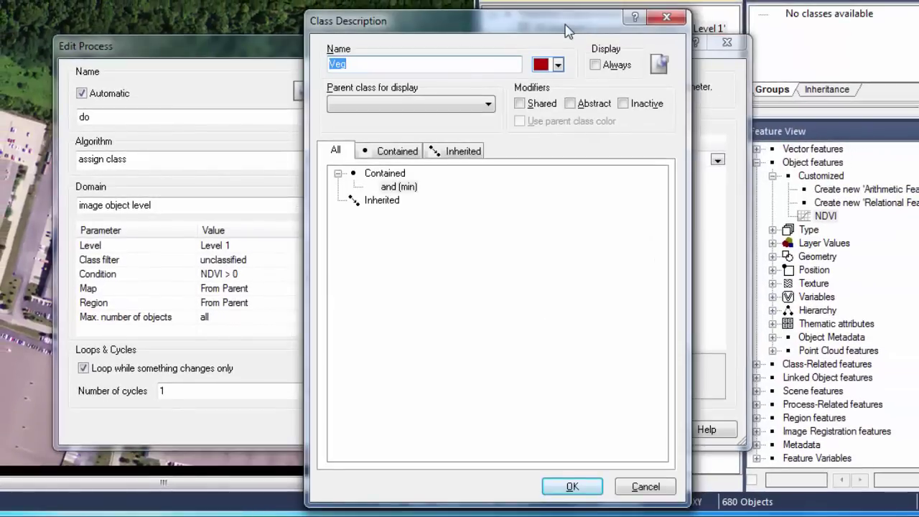
{"action": "left_click", "coordinate": [558, 65]}
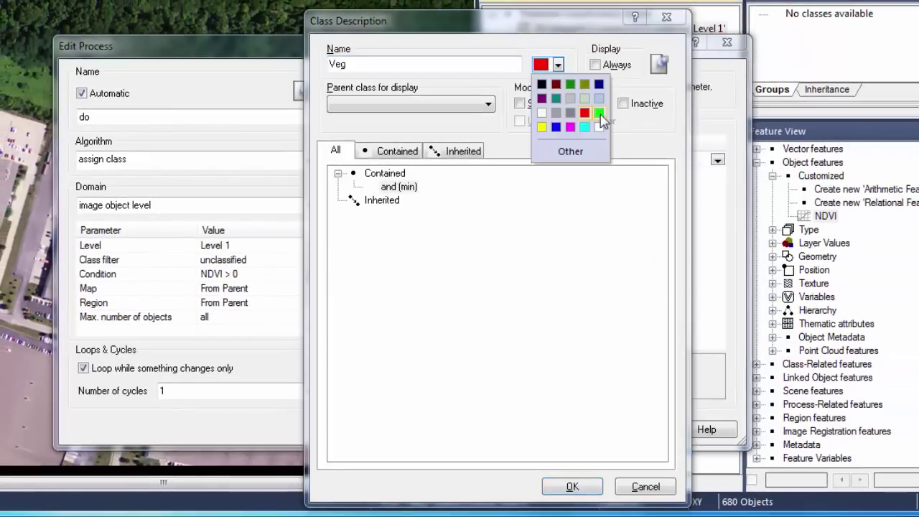
{"action": "left_click", "coordinate": [599, 113]}
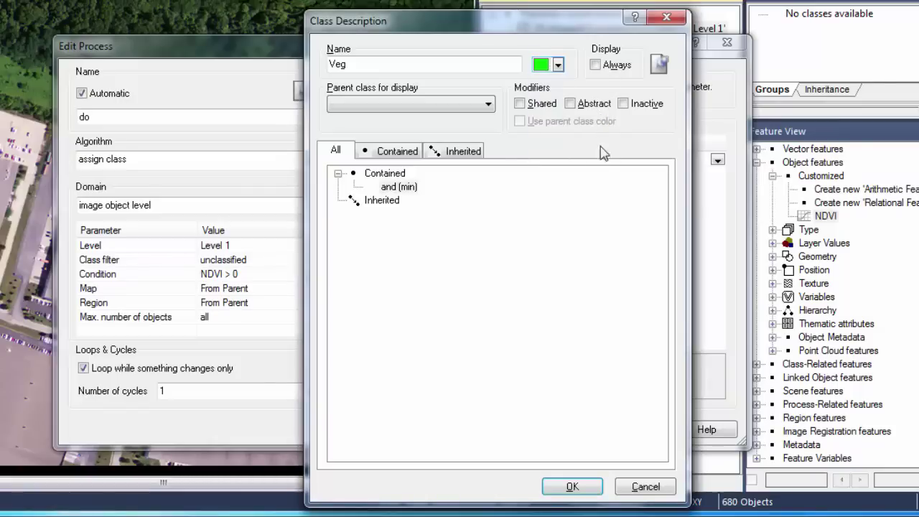
{"action": "left_click", "coordinate": [574, 488]}
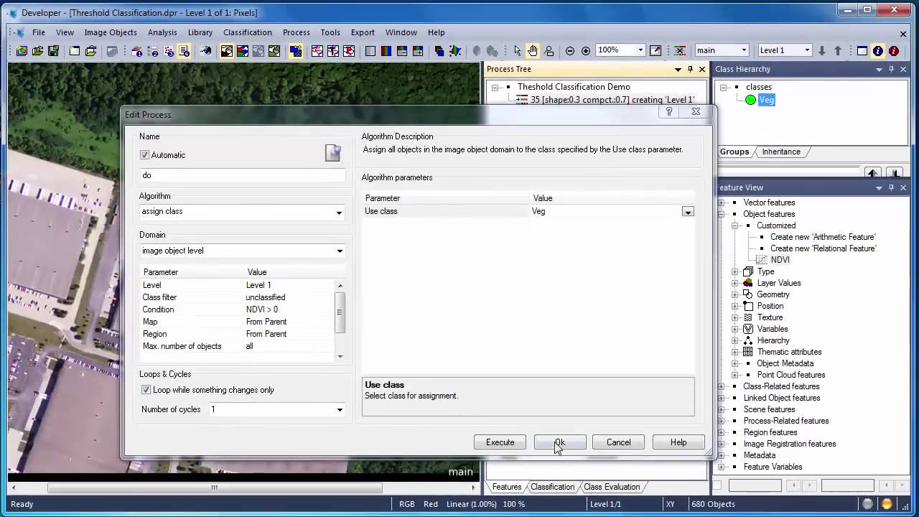
Save the NDVI > 0 process and execute it.
{"action": "left_click", "coordinate": [558, 442]}
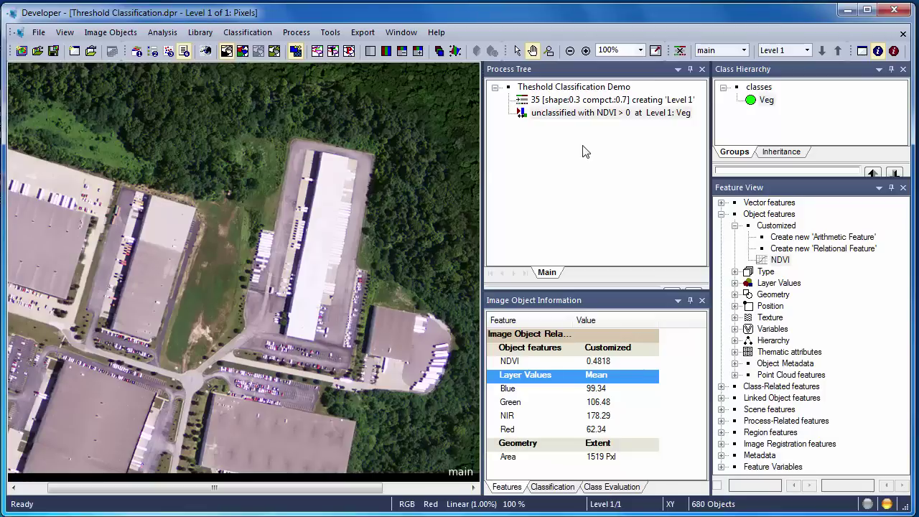
{"action": "right_click", "coordinate": [556, 118]}
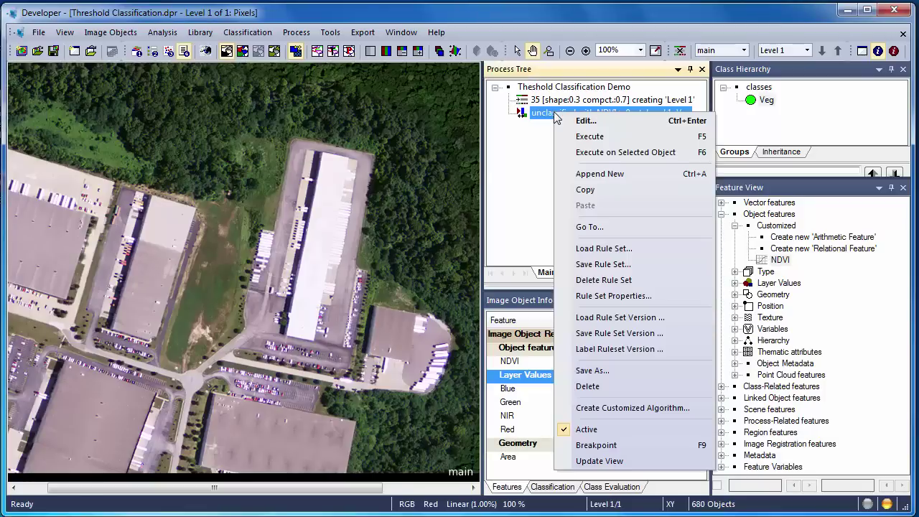
{"action": "left_click", "coordinate": [589, 136]}
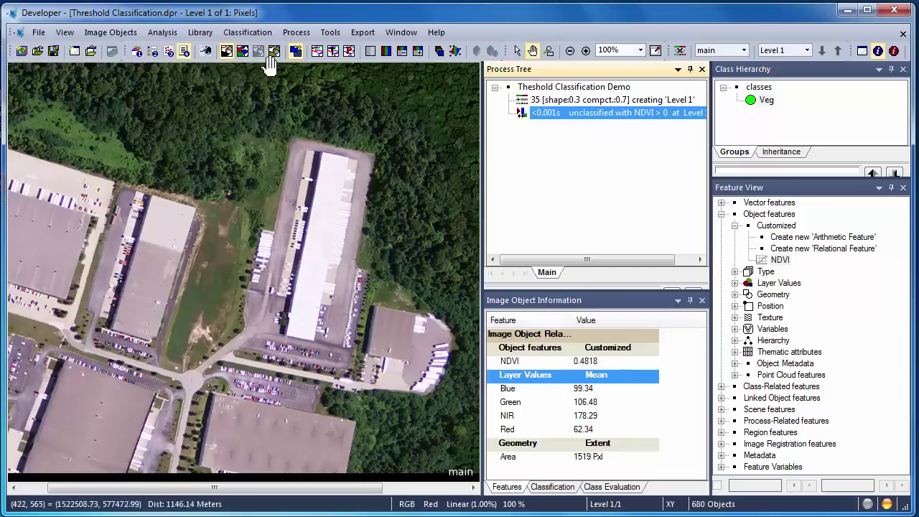
View the classification as outlines over the image and inspect a bright object's features.
{"action": "left_click", "coordinate": [241, 51]}
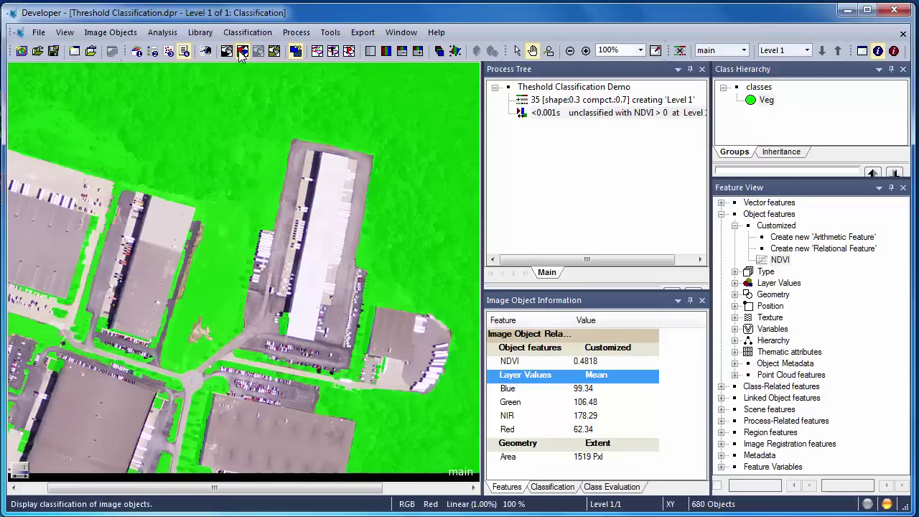
{"action": "left_click", "coordinate": [316, 51]}
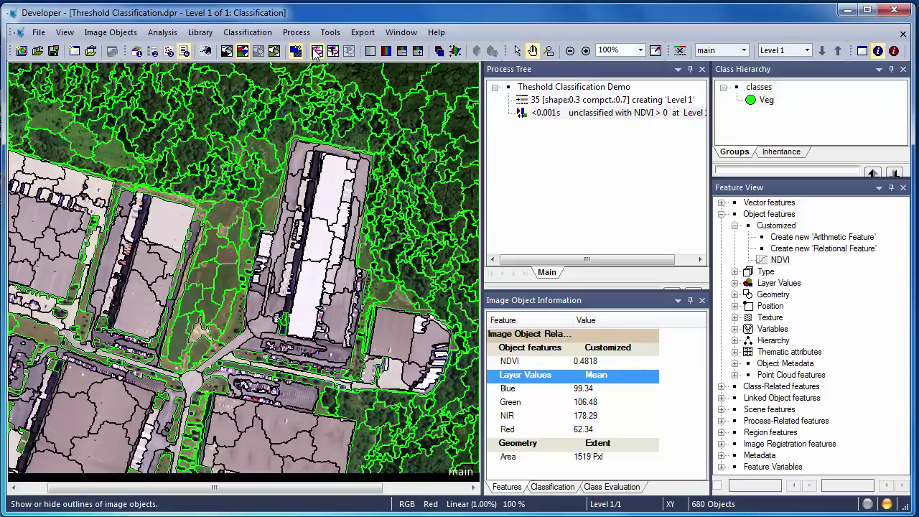
{"action": "left_click", "coordinate": [332, 52]}
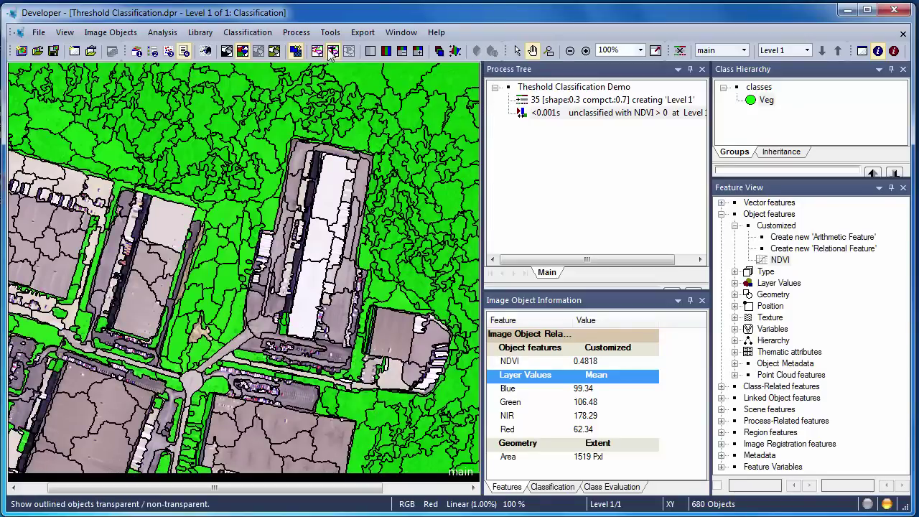
{"action": "left_click", "coordinate": [320, 53]}
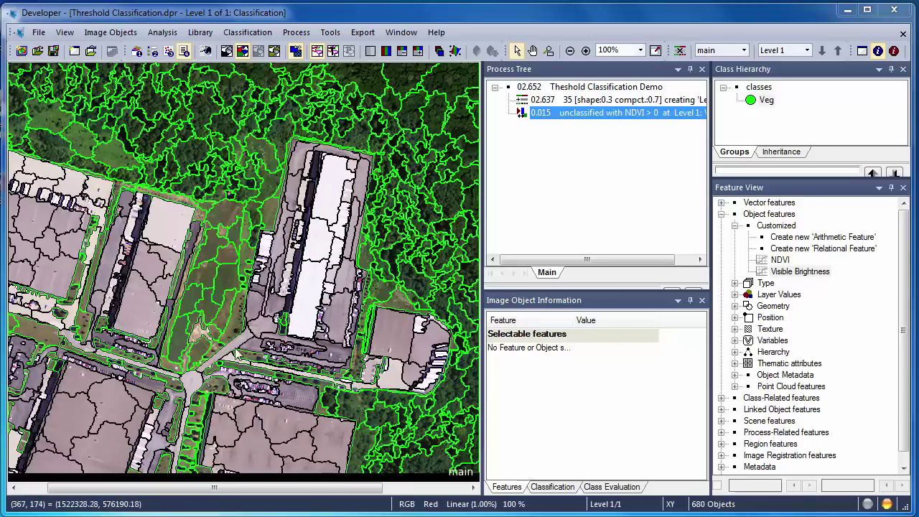
{"action": "mouse_move", "coordinate": [227, 237]}
{"action": "left_click", "coordinate": [223, 234]}
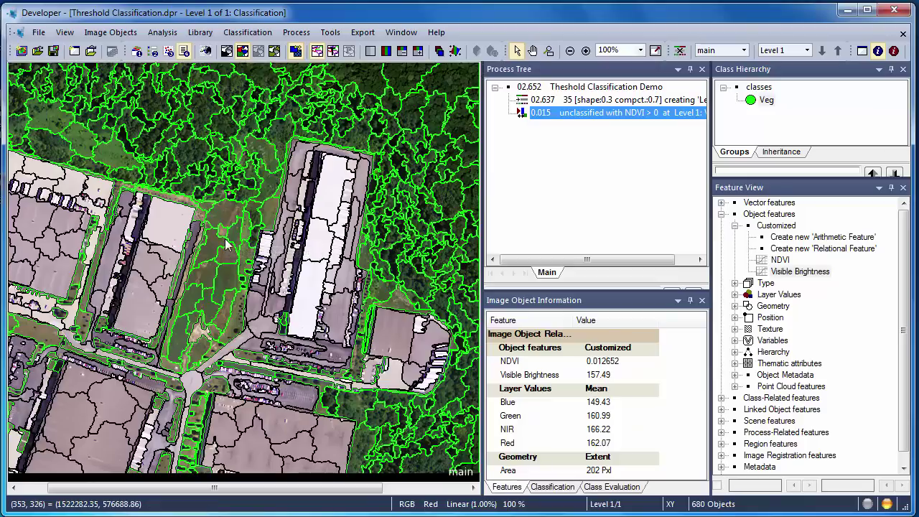
Add a second condition, Visible Brightness < 150, to the NDVI > 0 Veg rule.
{"action": "double_click", "coordinate": [563, 112]}
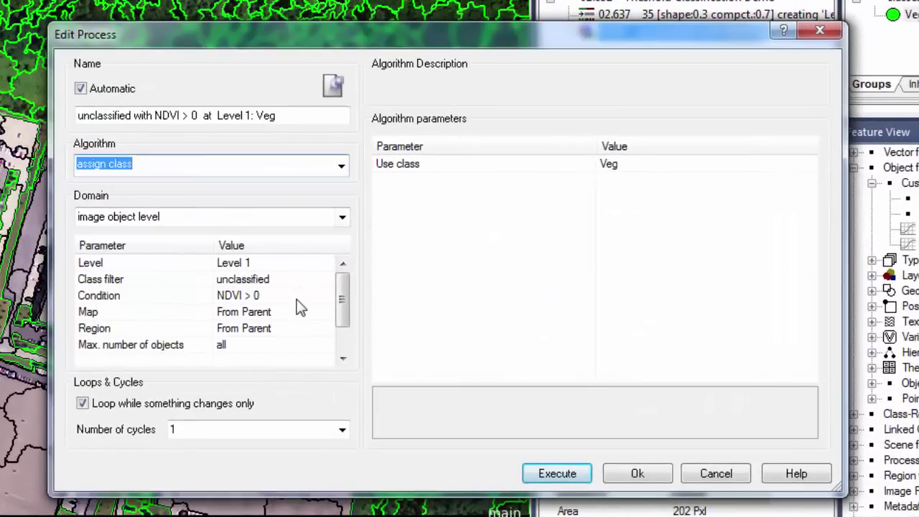
{"action": "left_click", "coordinate": [297, 300]}
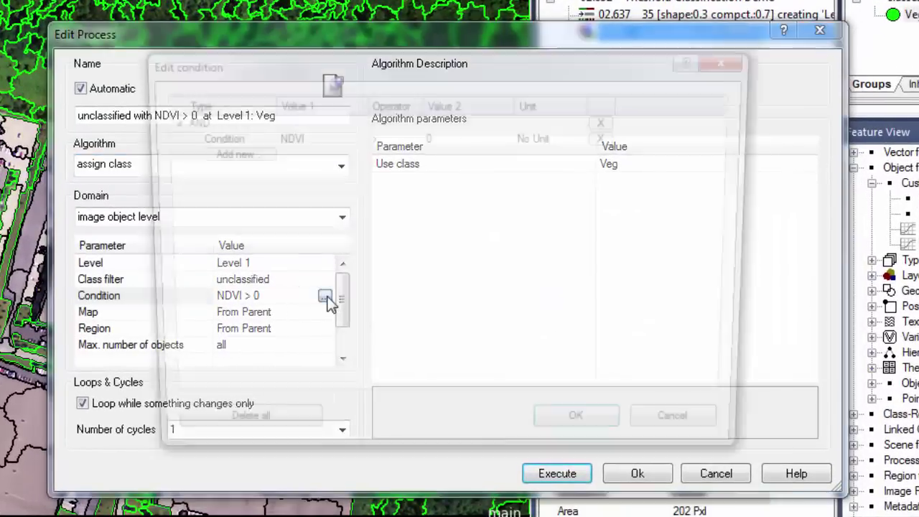
{"action": "left_click", "coordinate": [255, 156]}
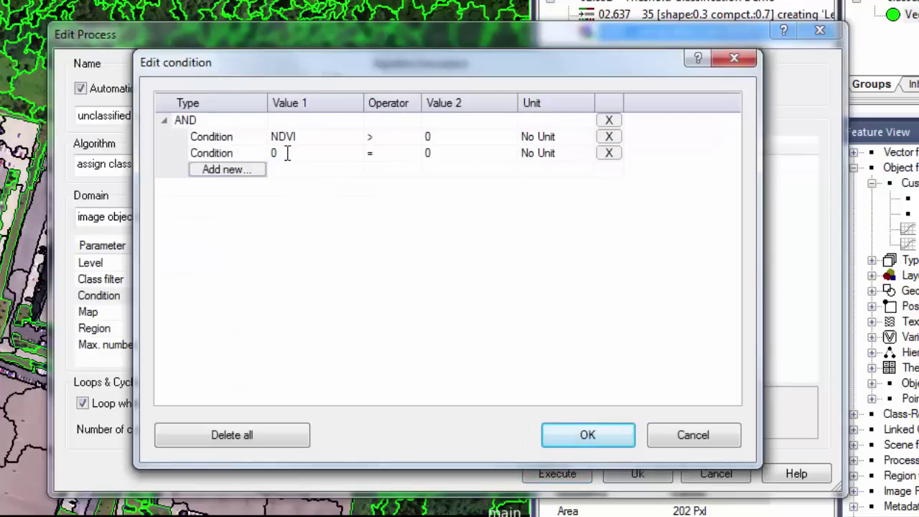
{"action": "left_click", "coordinate": [289, 152]}
{"action": "left_click", "coordinate": [356, 153]}
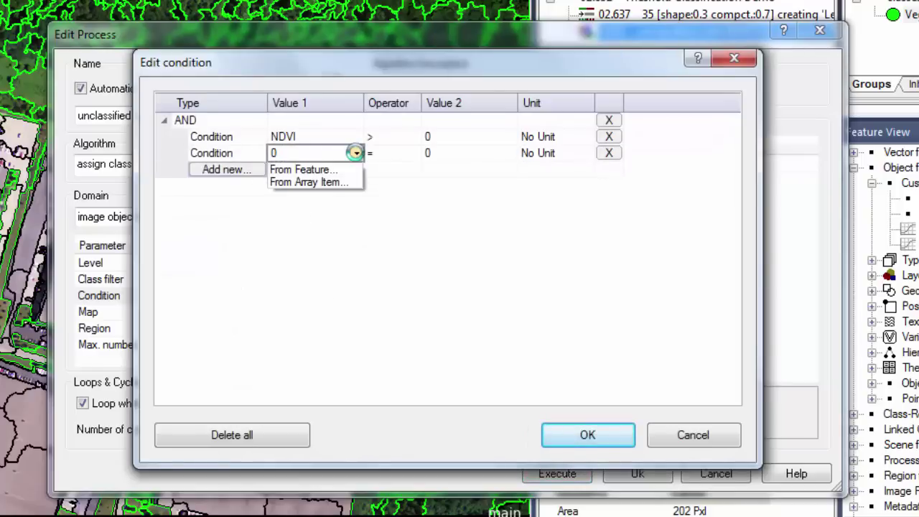
{"action": "left_click", "coordinate": [331, 170]}
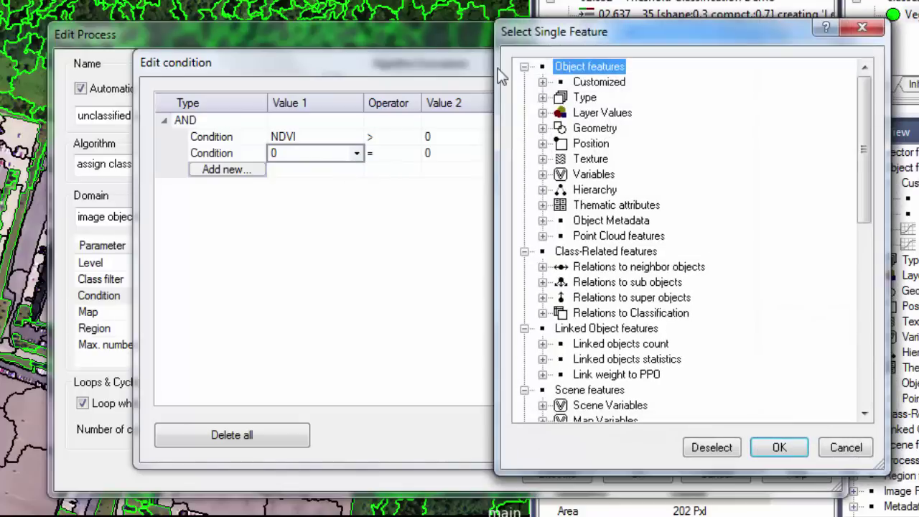
{"action": "left_click", "coordinate": [542, 82]}
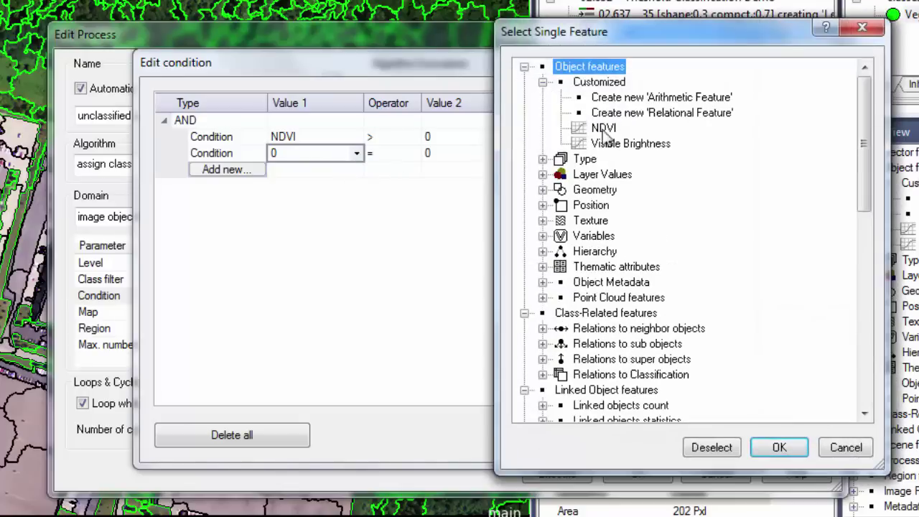
{"action": "double_click", "coordinate": [614, 145]}
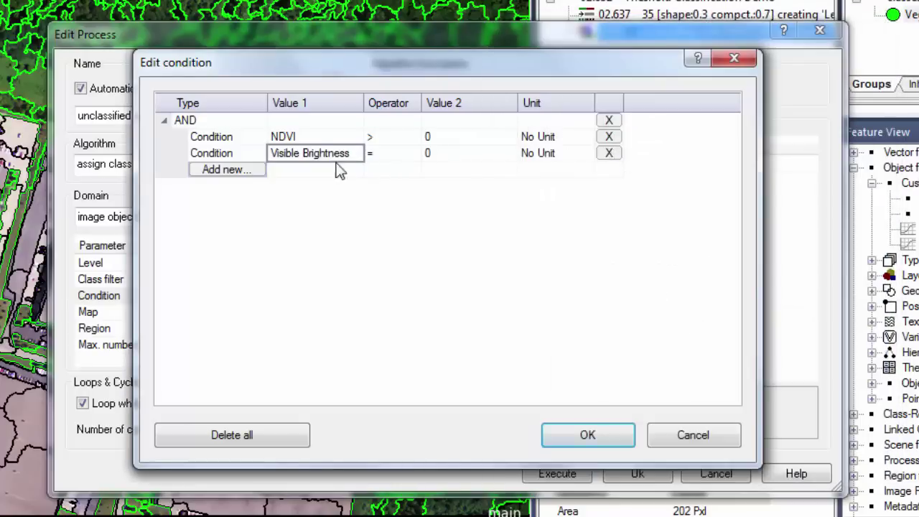
{"action": "left_click", "coordinate": [391, 153]}
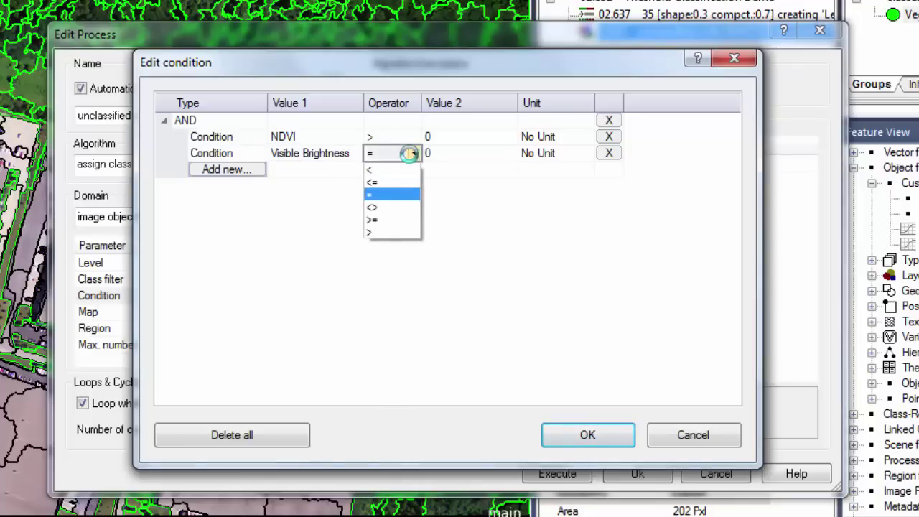
{"action": "left_click", "coordinate": [406, 168]}
{"action": "left_click", "coordinate": [440, 154]}
{"action": "type", "text": "150"}
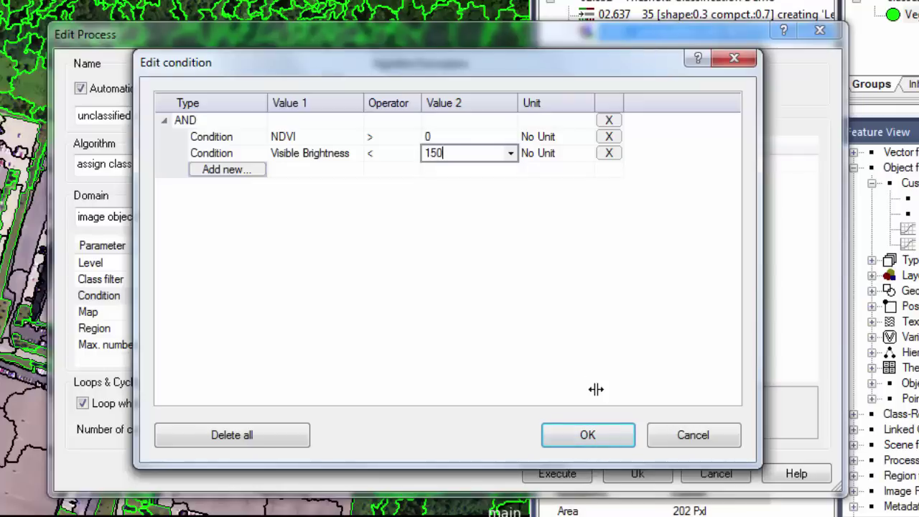
{"action": "left_click", "coordinate": [601, 427]}
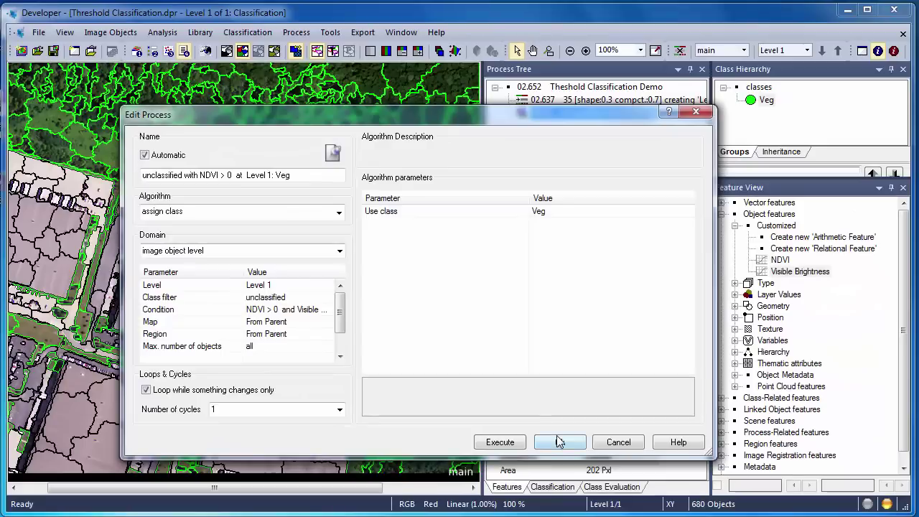
Save the two-condition Veg rule, execute it, and dismiss the empty-domain error.
{"action": "left_click", "coordinate": [561, 441]}
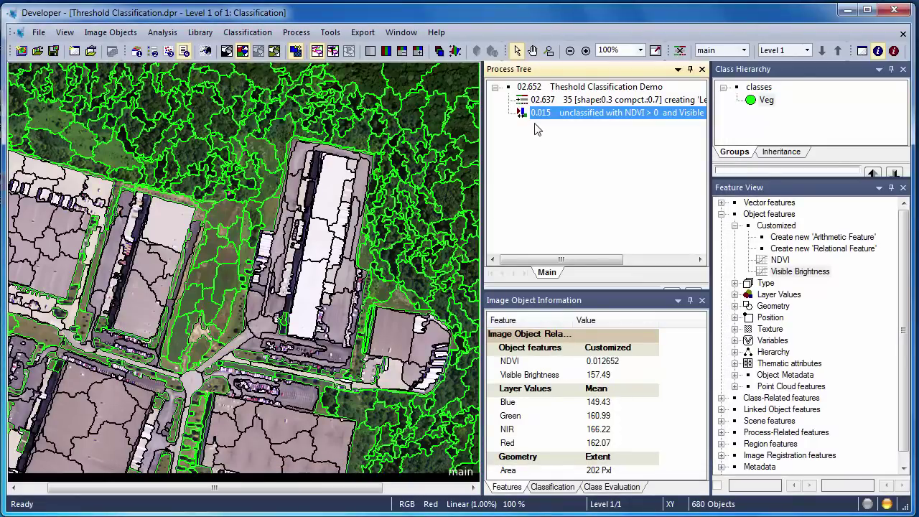
{"action": "left_click", "coordinate": [333, 50]}
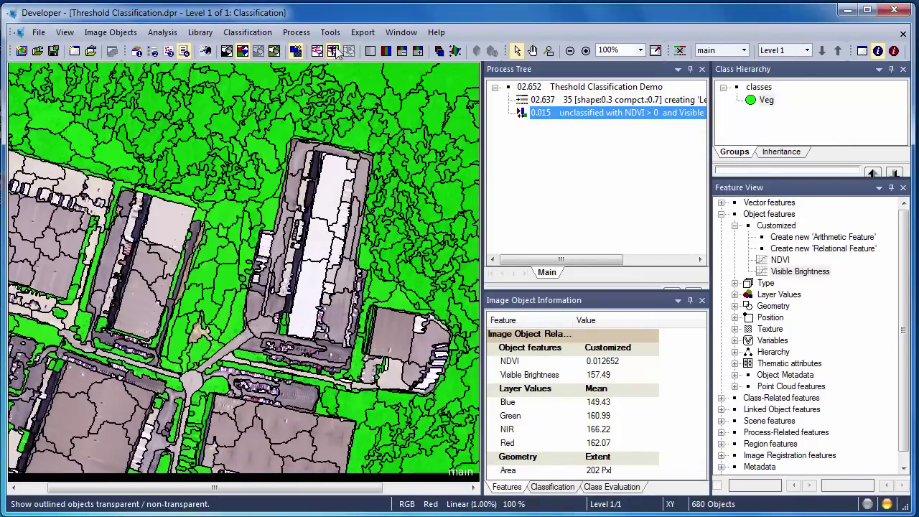
{"action": "right_click", "coordinate": [570, 117]}
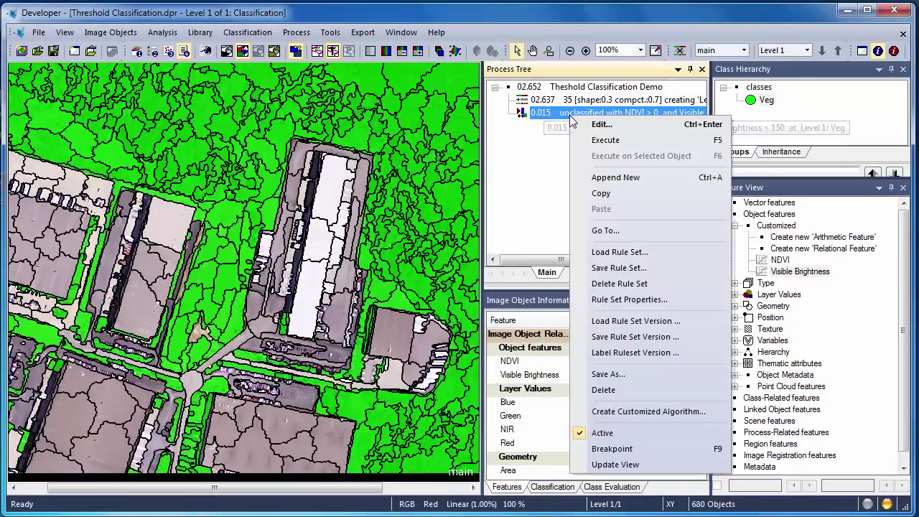
{"action": "left_click", "coordinate": [599, 140]}
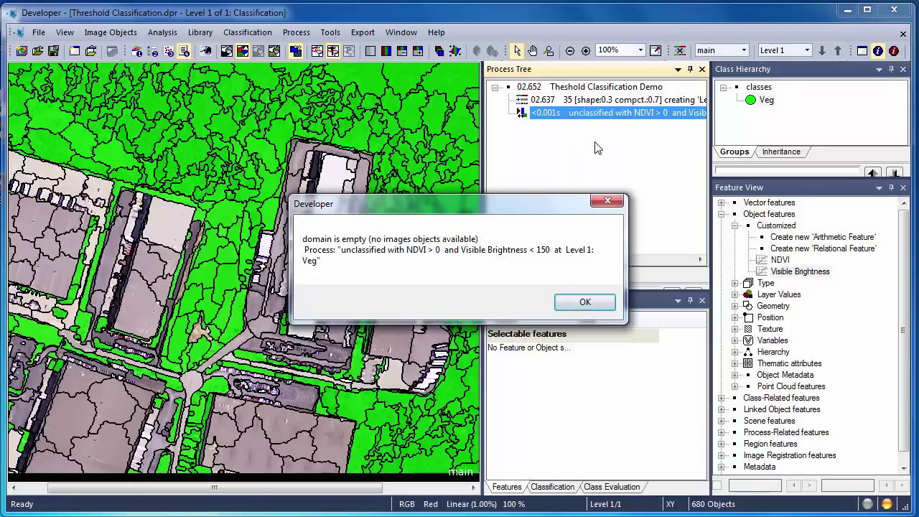
{"action": "left_click", "coordinate": [587, 302]}
Execute the whole rule set from the root and inspect a bright object's values.
{"action": "right_click", "coordinate": [538, 91]}
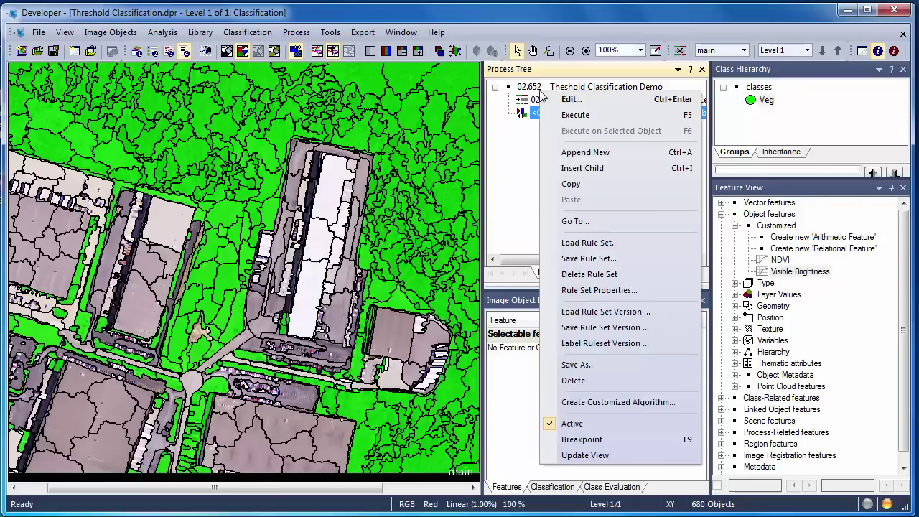
{"action": "left_click", "coordinate": [530, 87]}
{"action": "left_click_drag", "start_coordinate": [529, 87], "coordinate": [521, 86]}
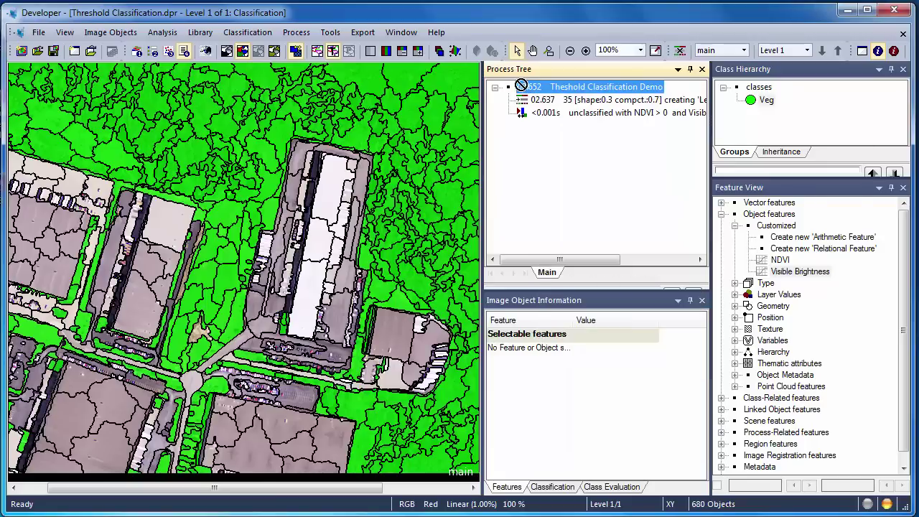
{"action": "right_click", "coordinate": [521, 86]}
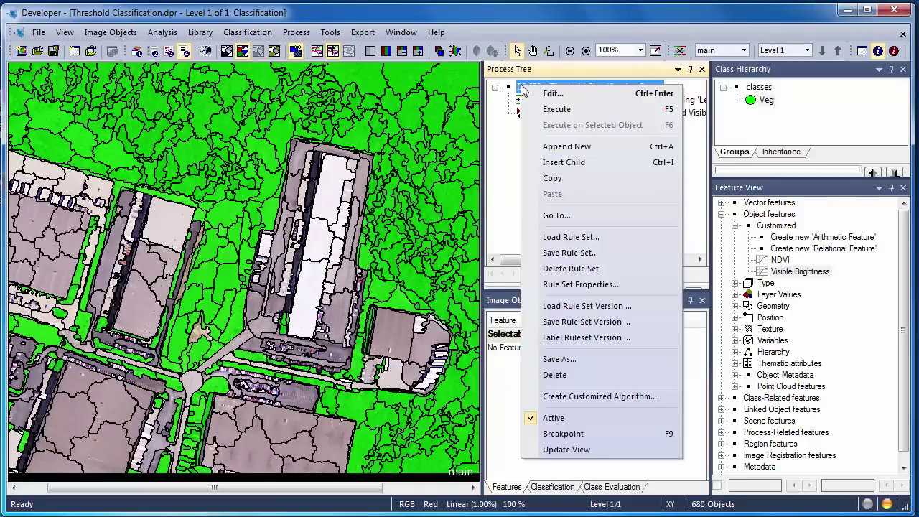
{"action": "left_click", "coordinate": [556, 109]}
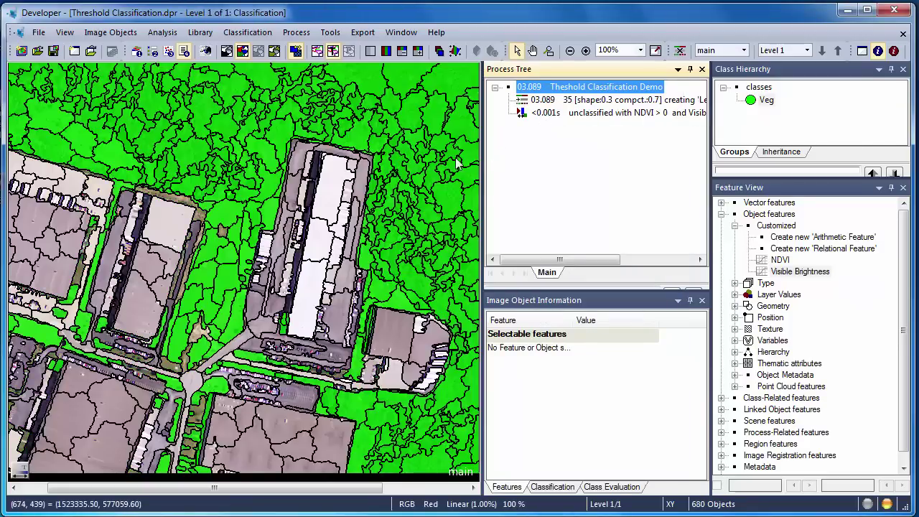
{"action": "left_click", "coordinate": [225, 239]}
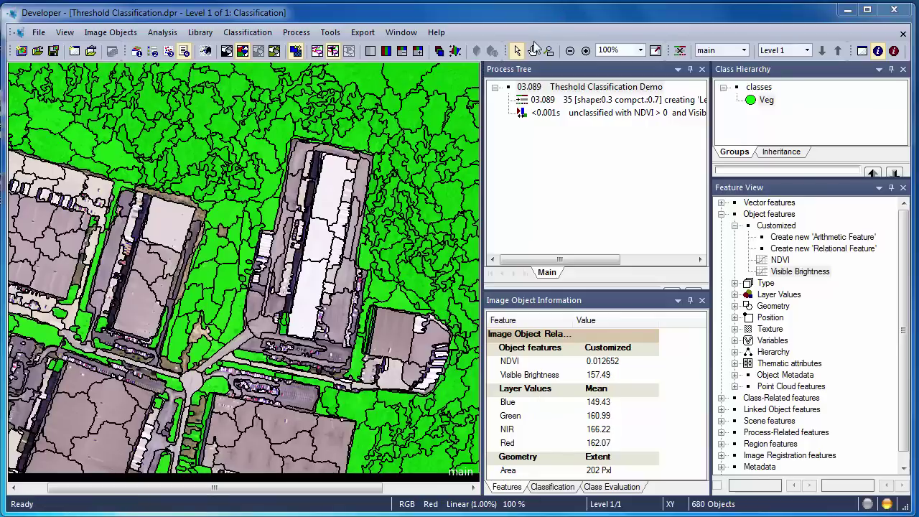
Delete the Visible Brightness row from the Veg rule's condition and save the process.
{"action": "double_click", "coordinate": [546, 114]}
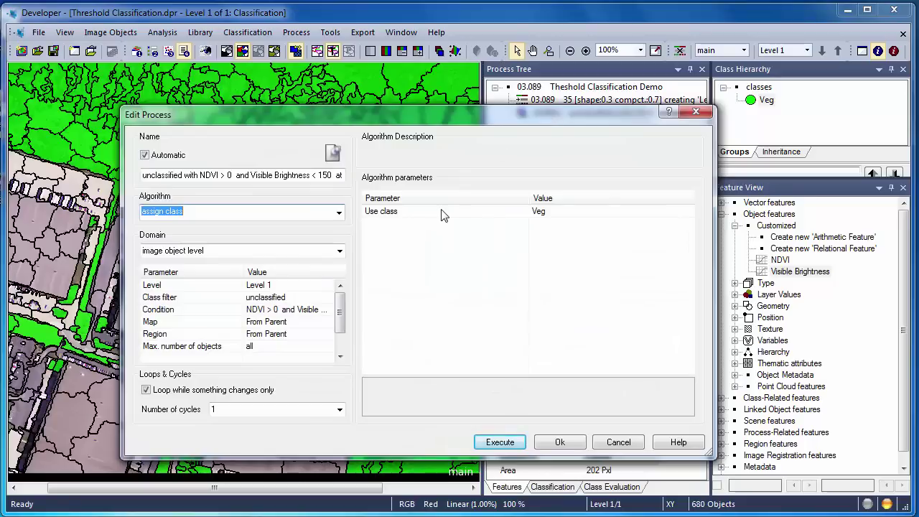
{"action": "left_click", "coordinate": [325, 309]}
{"action": "left_click", "coordinate": [325, 310]}
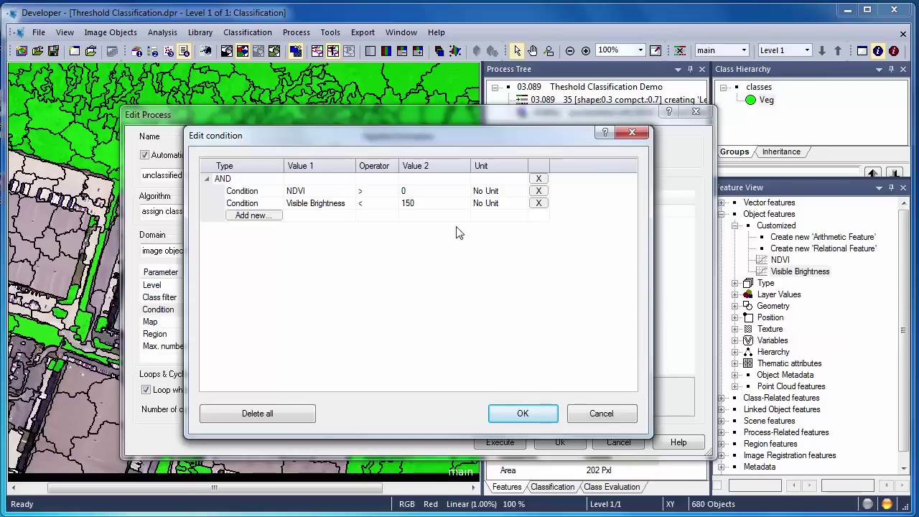
{"action": "left_click", "coordinate": [538, 203]}
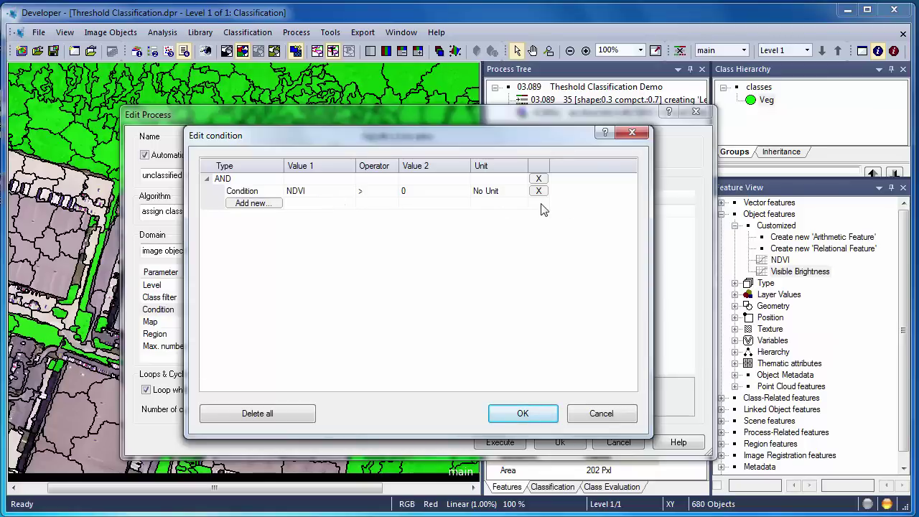
{"action": "left_click", "coordinate": [523, 413]}
{"action": "left_click", "coordinate": [559, 442]}
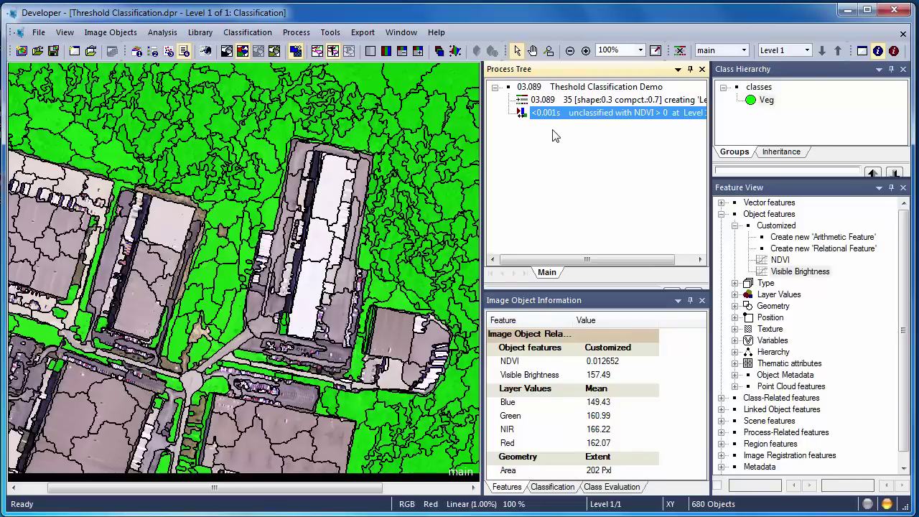
Append a remove-classification process after the segmentation step.
{"action": "right_click", "coordinate": [543, 100]}
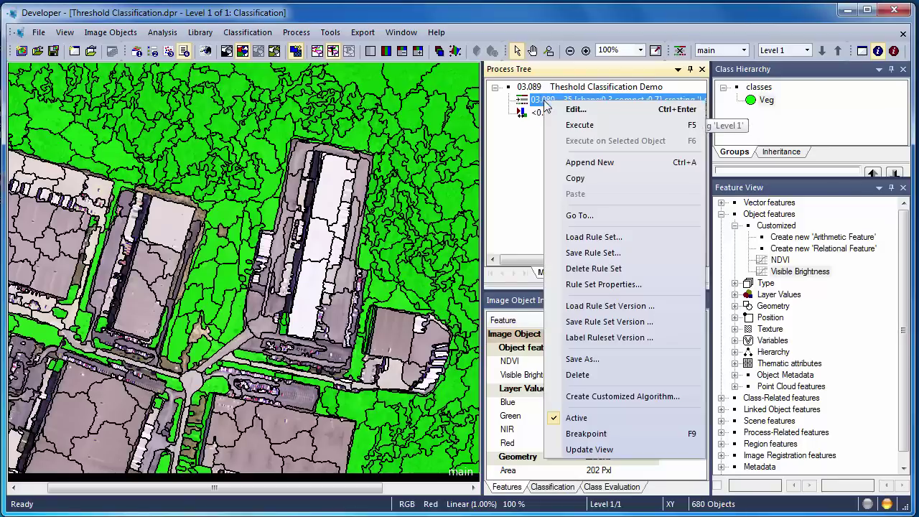
{"action": "left_click", "coordinate": [581, 162]}
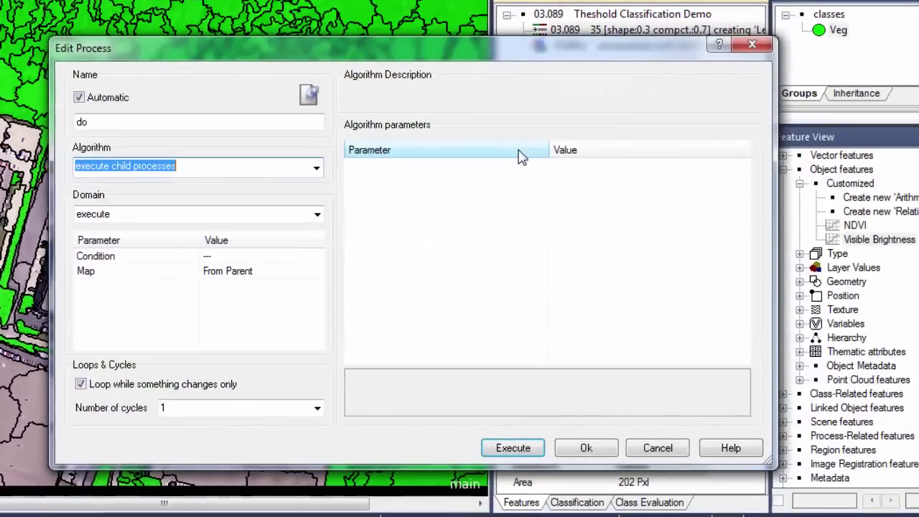
{"action": "key", "text": "BackSpace"}
{"action": "type", "text": "remove classification"}
{"action": "key", "text": "Return"}
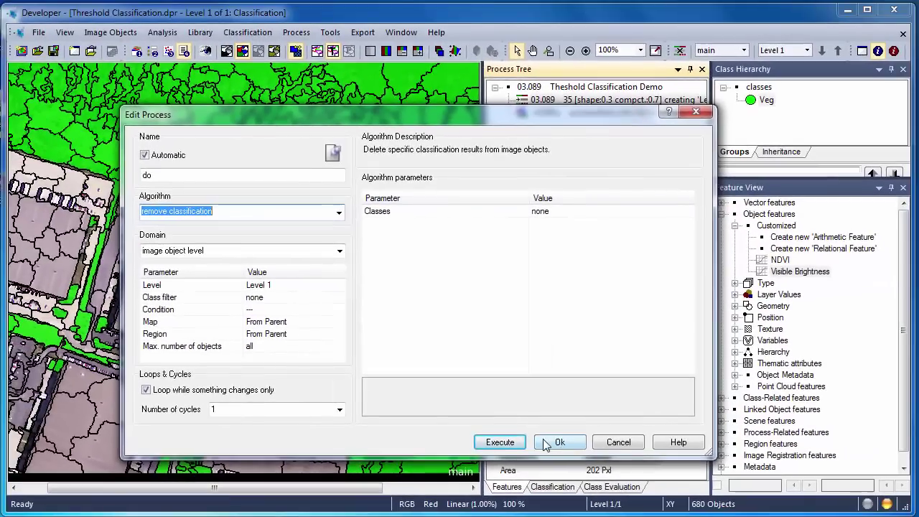
{"action": "left_click", "coordinate": [566, 443]}
Execute the remove-classification step, then the NDVI Veg rule.
{"action": "right_click", "coordinate": [553, 116]}
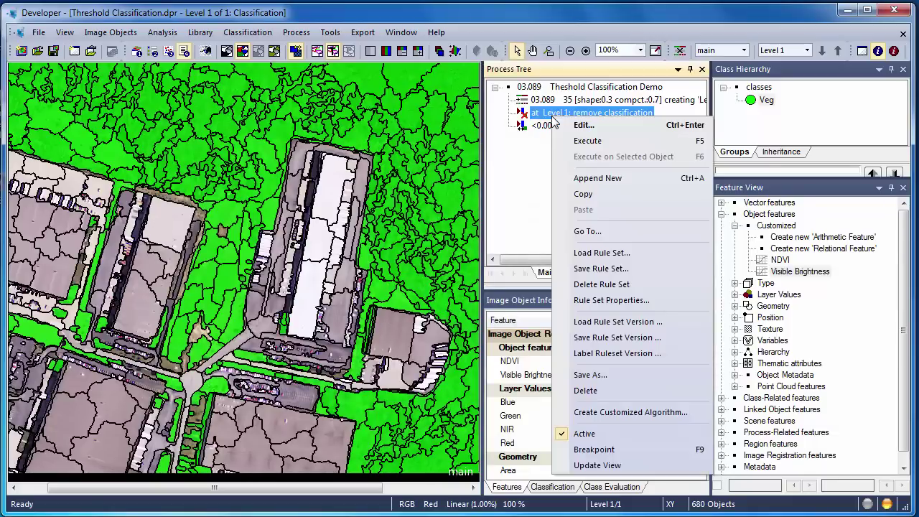
{"action": "left_click", "coordinate": [578, 141]}
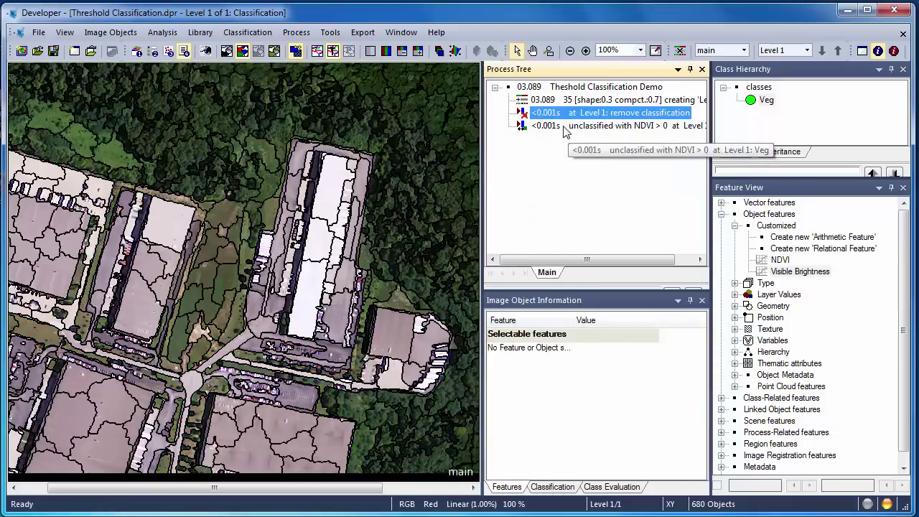
{"action": "right_click", "coordinate": [563, 126]}
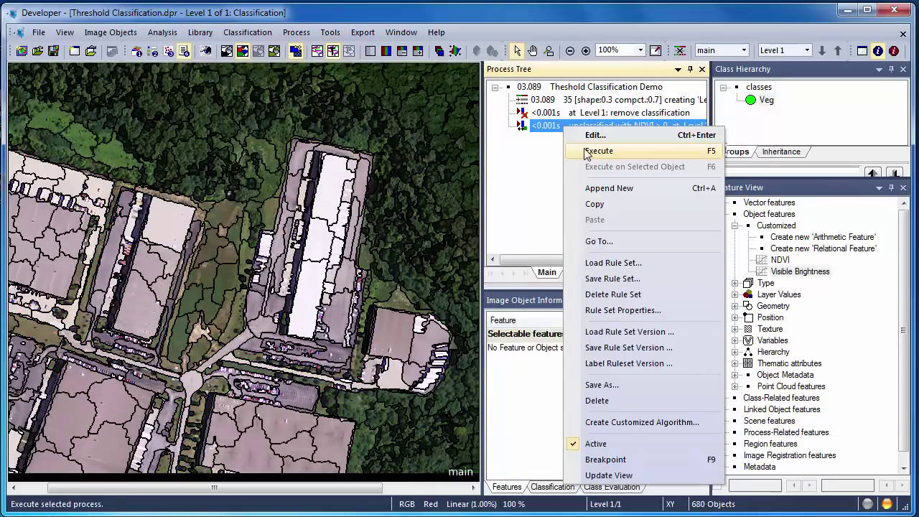
{"action": "left_click", "coordinate": [587, 152]}
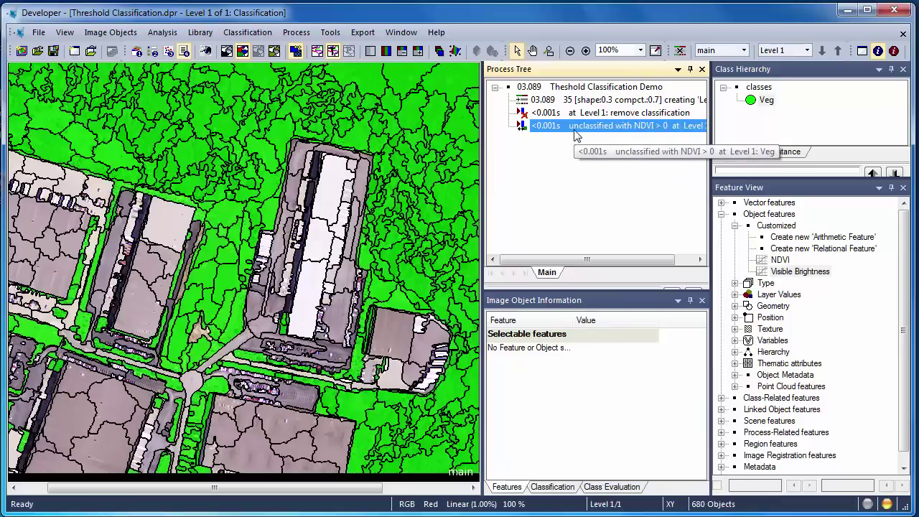
Append an assign-class process after the NDVI rule, filtered to Veg objects.
{"action": "right_click", "coordinate": [576, 136]}
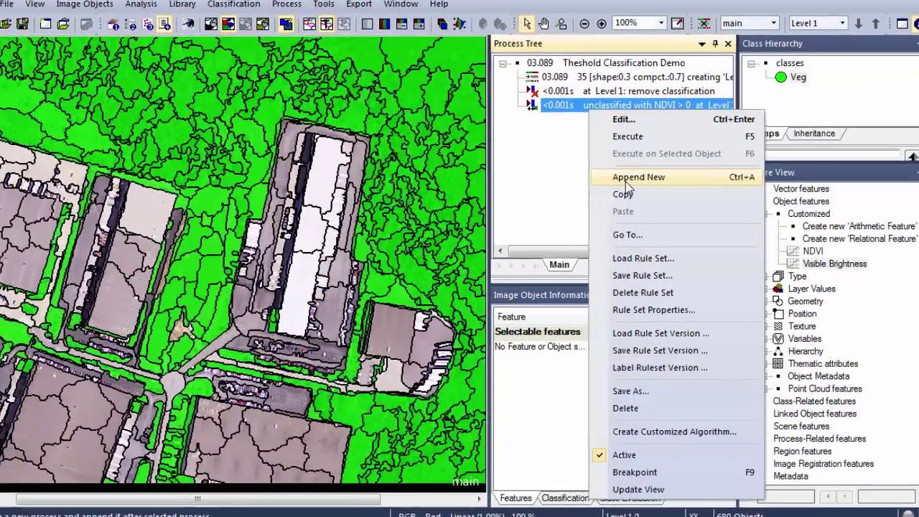
{"action": "left_click", "coordinate": [611, 192]}
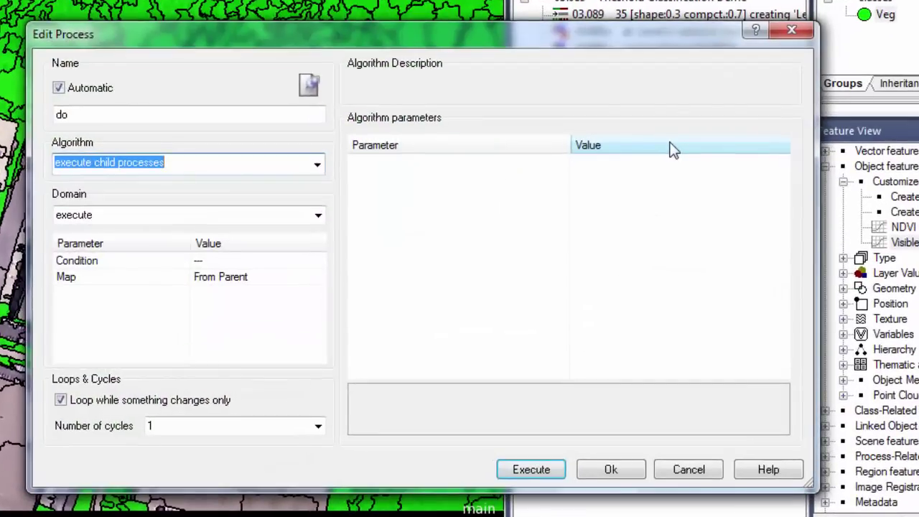
{"action": "type", "text": "assign class"}
{"action": "key", "text": "Return"}
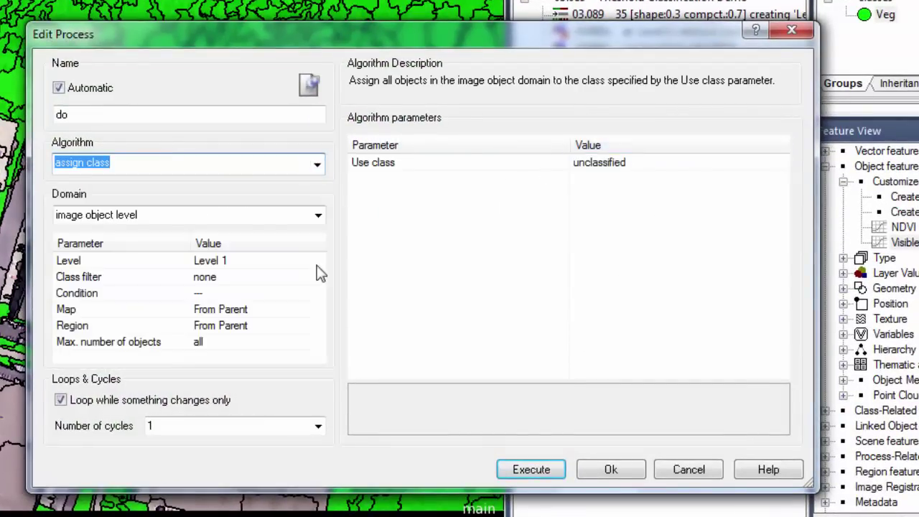
{"action": "left_click", "coordinate": [280, 277]}
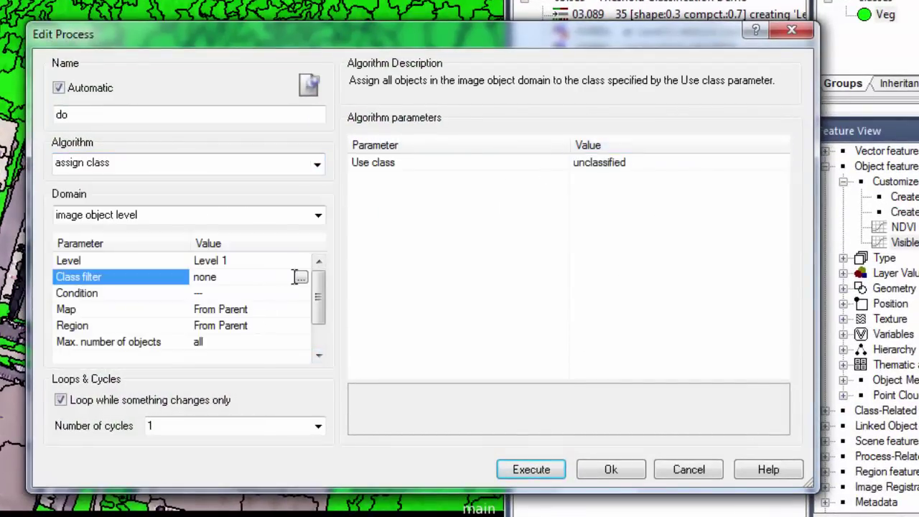
{"action": "left_click", "coordinate": [300, 277]}
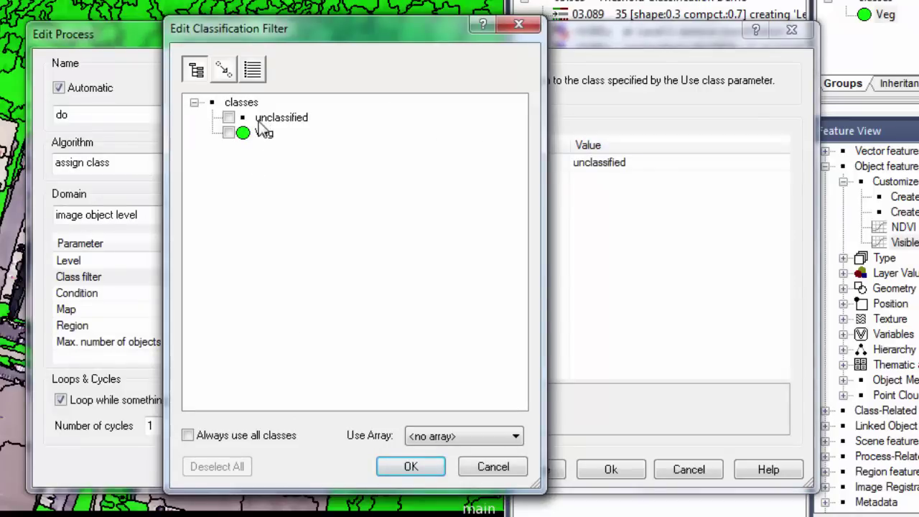
{"action": "left_click", "coordinate": [228, 133]}
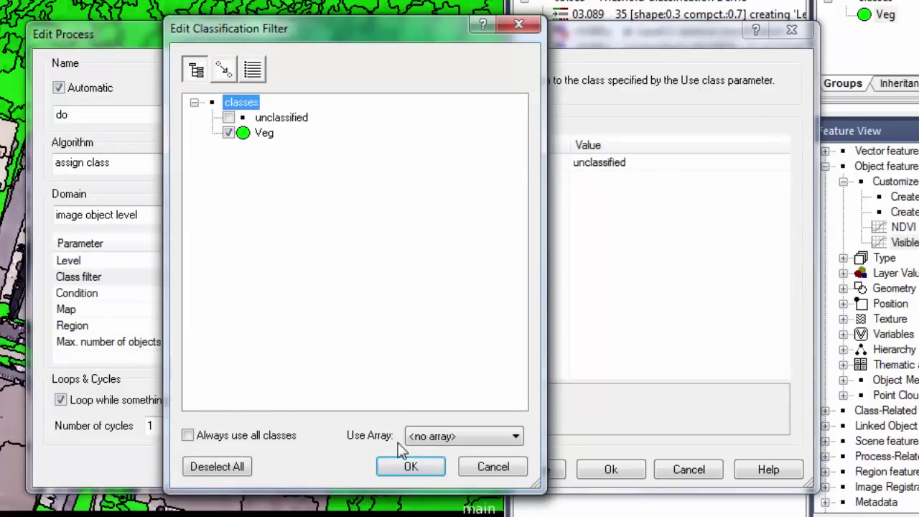
{"action": "left_click", "coordinate": [409, 465]}
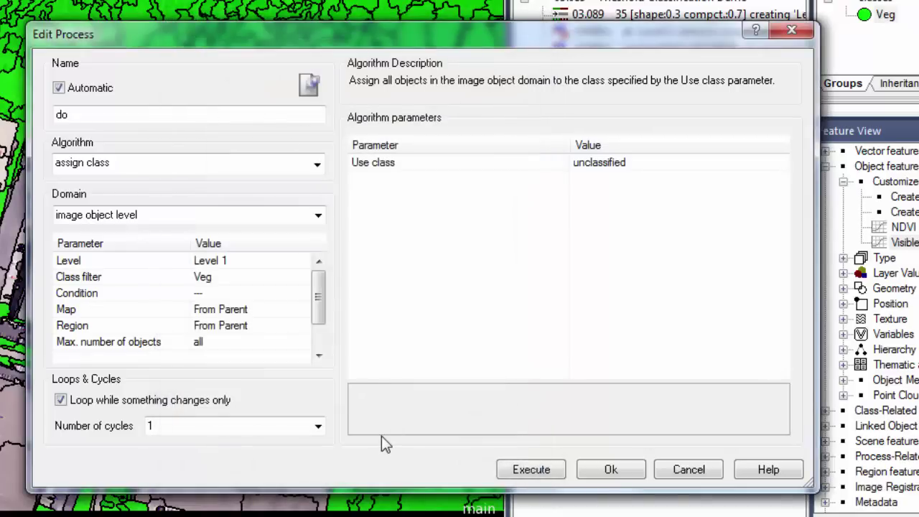
Set the process condition to Visible Brightness > 150.
{"action": "left_click", "coordinate": [250, 293]}
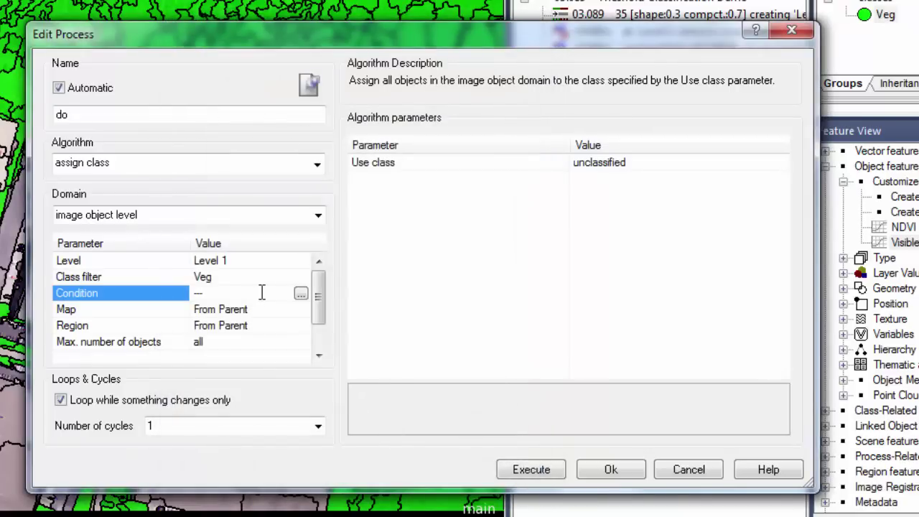
{"action": "left_click", "coordinate": [301, 295]}
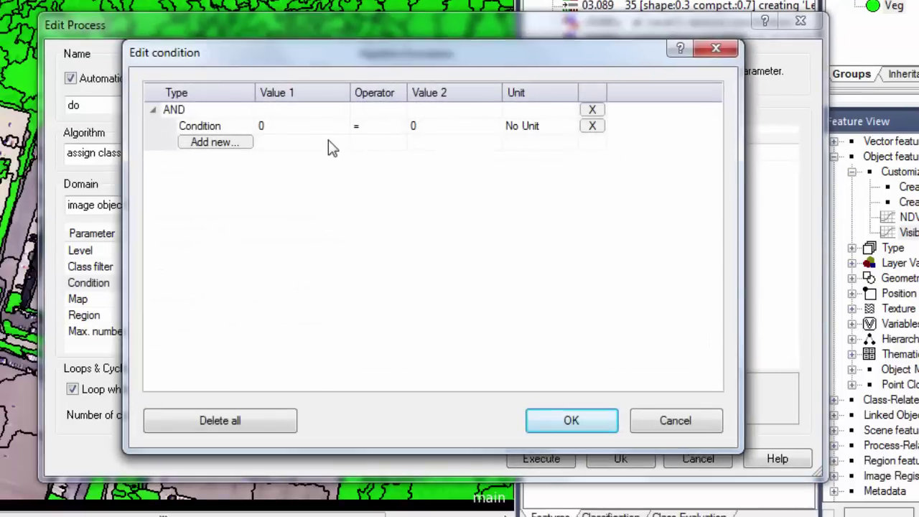
{"action": "left_click", "coordinate": [337, 126]}
{"action": "left_click", "coordinate": [343, 127]}
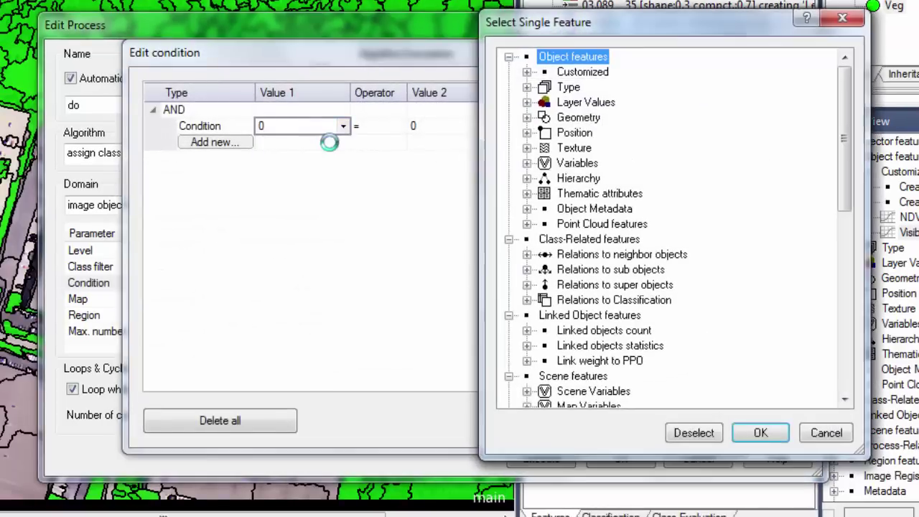
{"action": "left_click", "coordinate": [526, 72]}
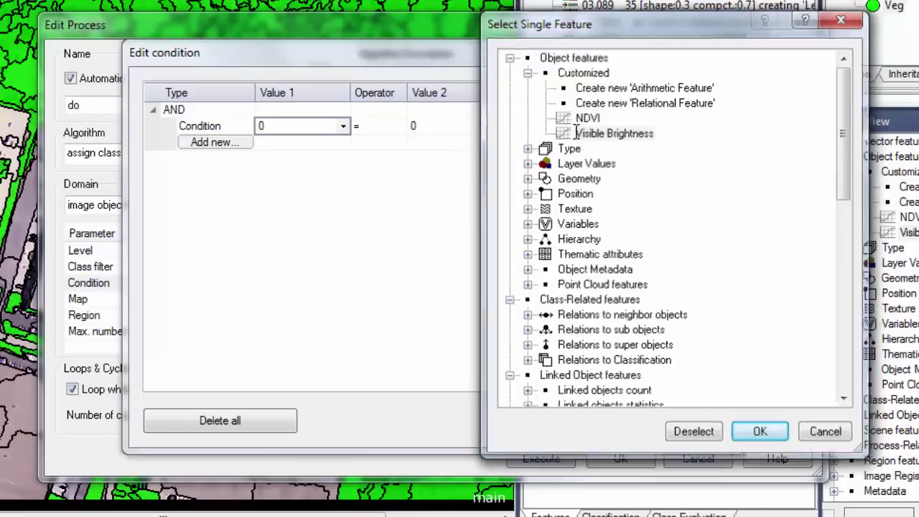
{"action": "double_click", "coordinate": [614, 132]}
{"action": "left_click", "coordinate": [398, 126]}
{"action": "left_click", "coordinate": [391, 201]}
{"action": "left_click", "coordinate": [421, 126]}
{"action": "left_click", "coordinate": [416, 126]}
{"action": "type", "text": "150"}
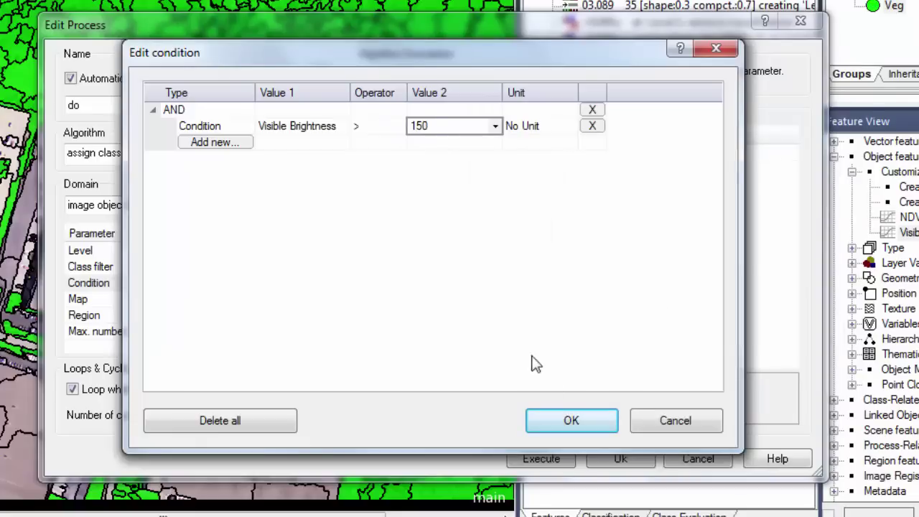
{"action": "left_click", "coordinate": [567, 420]}
Assign the objects to a new magenta class 'False Veg' and save the rule.
{"action": "left_click", "coordinate": [621, 152]}
{"action": "type", "text": "False Veg"}
{"action": "key", "text": "Return"}
{"action": "left_click", "coordinate": [551, 144]}
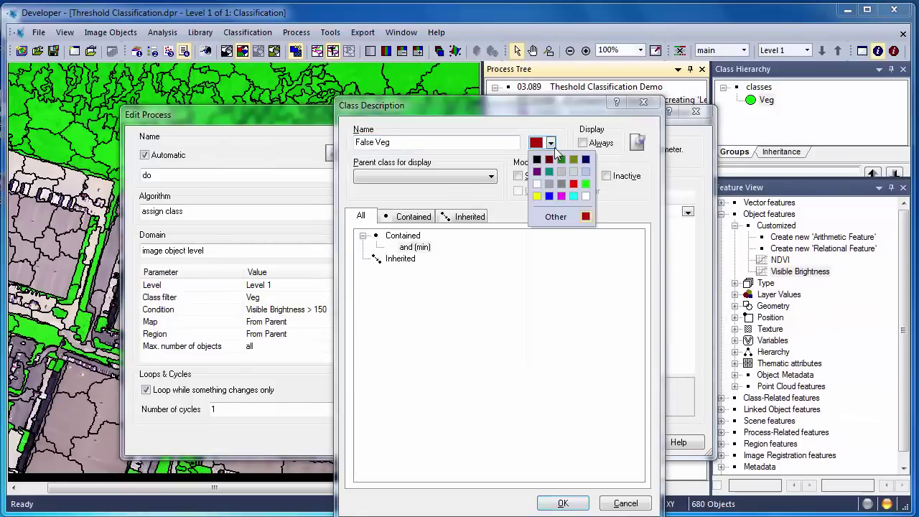
{"action": "left_click", "coordinate": [556, 187]}
{"action": "left_click", "coordinate": [579, 503]}
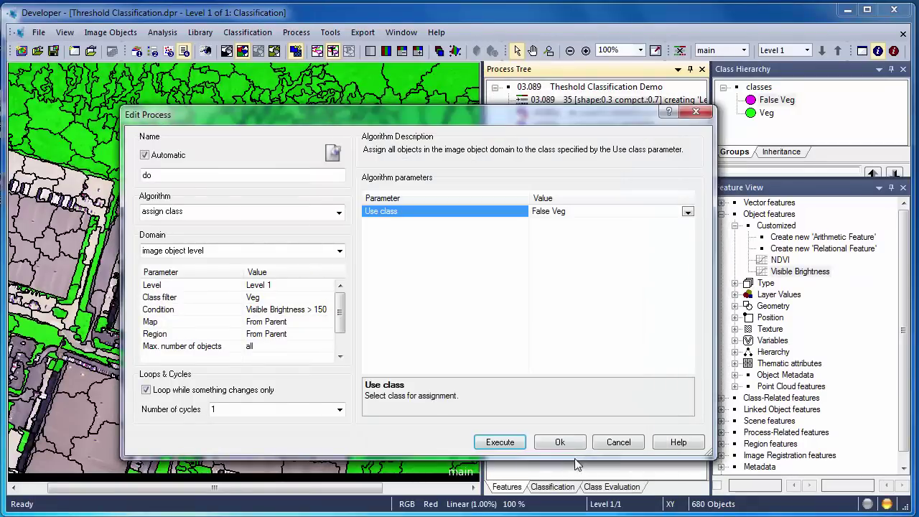
{"action": "left_click", "coordinate": [558, 438]}
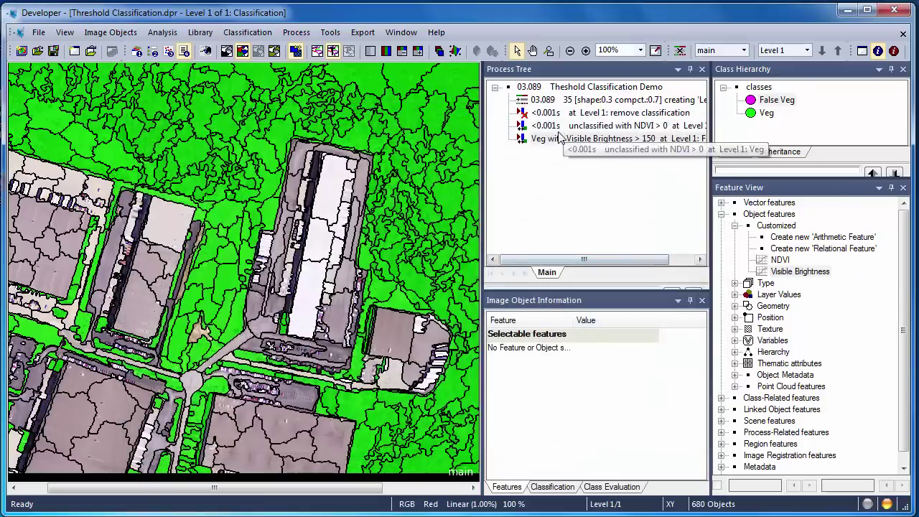
Execute the brightness rule and append a new assign-class process after it.
{"action": "right_click", "coordinate": [560, 142]}
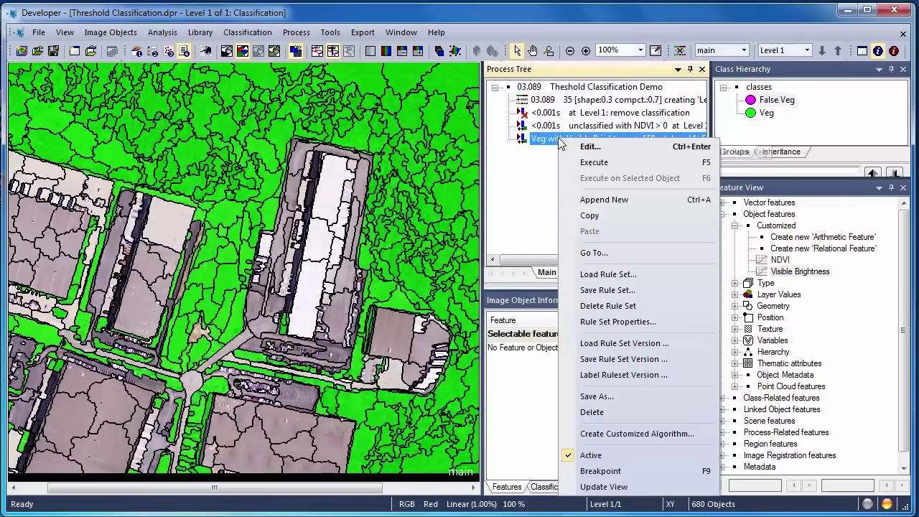
{"action": "left_click", "coordinate": [593, 162]}
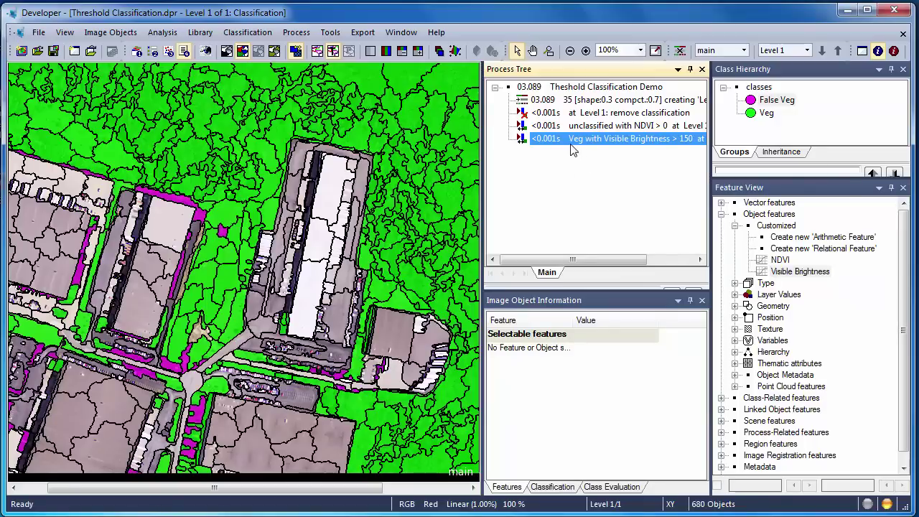
{"action": "right_click", "coordinate": [569, 144]}
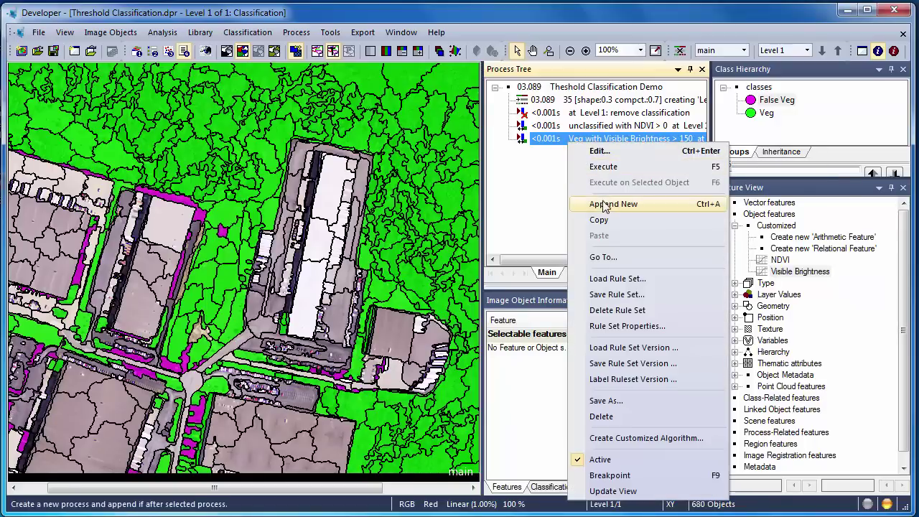
{"action": "left_click", "coordinate": [606, 204]}
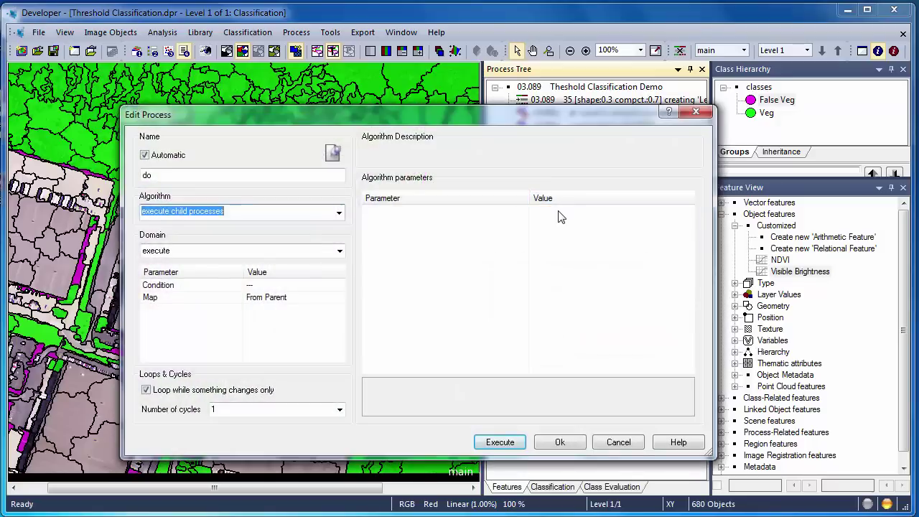
{"action": "type", "text": "assign class"}
{"action": "key", "text": "Return"}
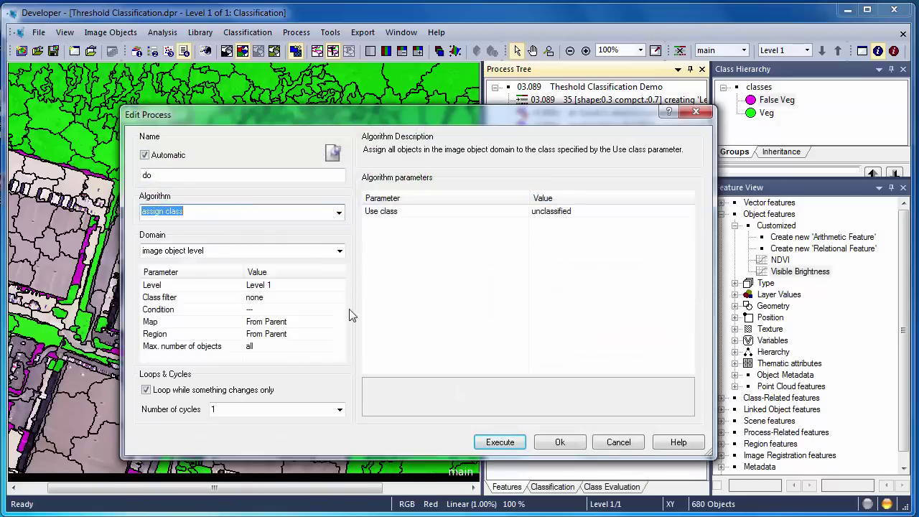
Filter the new process to False Veg objects, keeping class unclassified, and save it.
{"action": "left_click", "coordinate": [324, 297]}
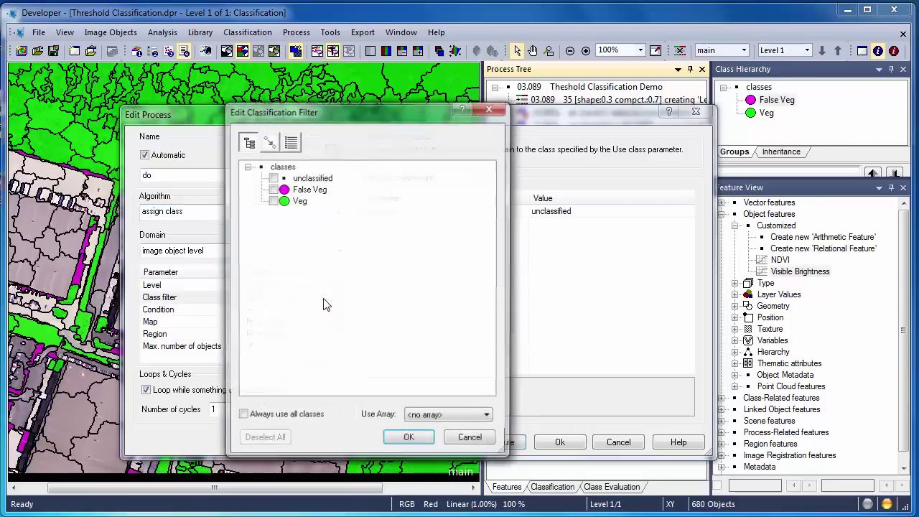
{"action": "left_click", "coordinate": [308, 190]}
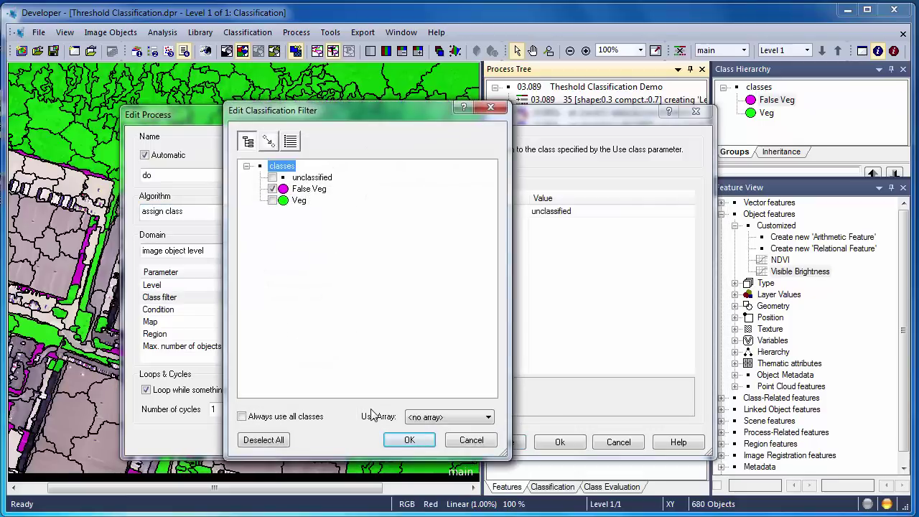
{"action": "left_click", "coordinate": [406, 440]}
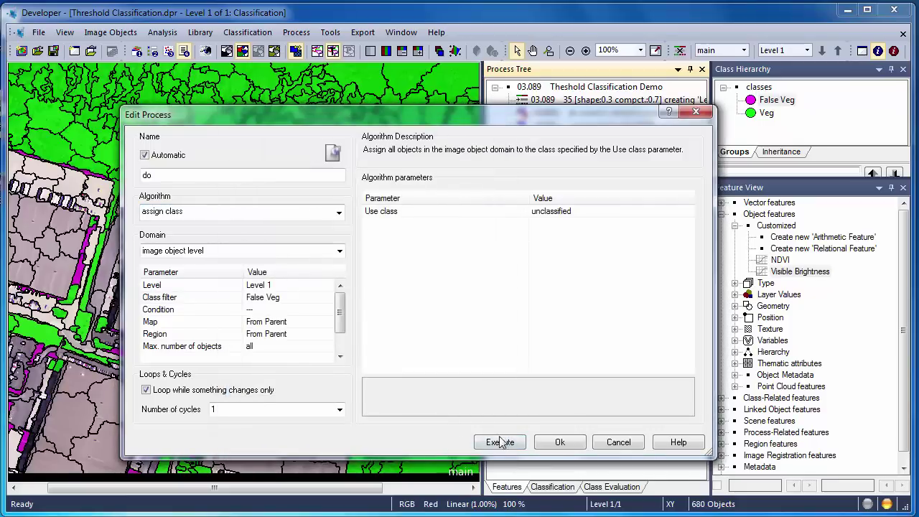
{"action": "left_click", "coordinate": [560, 441]}
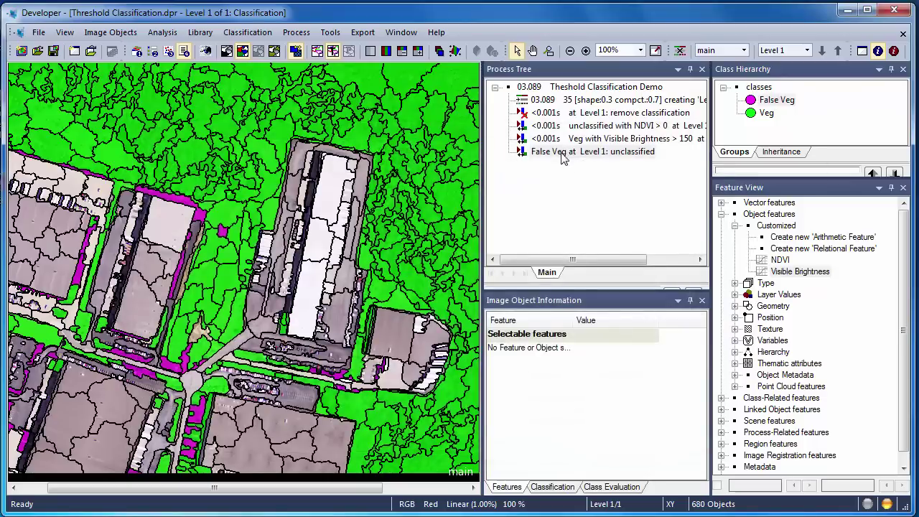
Execute the final False Veg-to-unclassified rule from the Process Tree.
{"action": "right_click", "coordinate": [563, 158]}
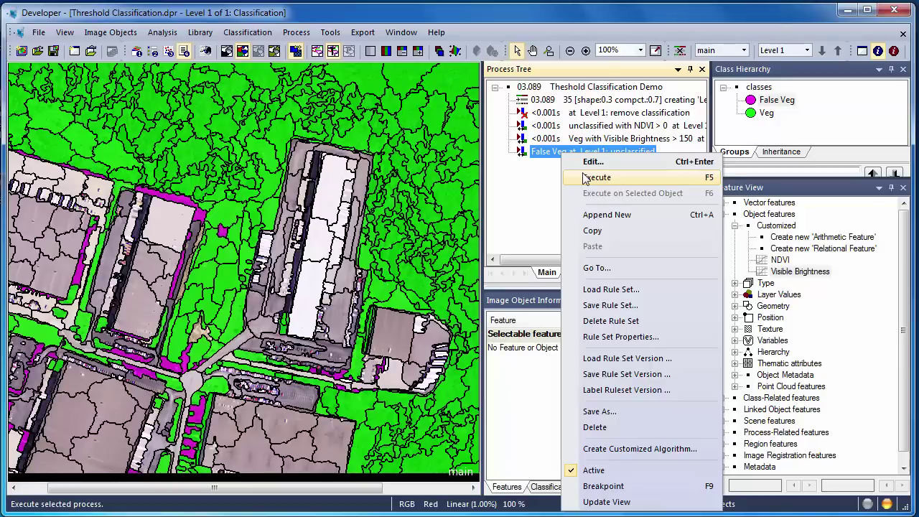
{"action": "left_click", "coordinate": [584, 178]}
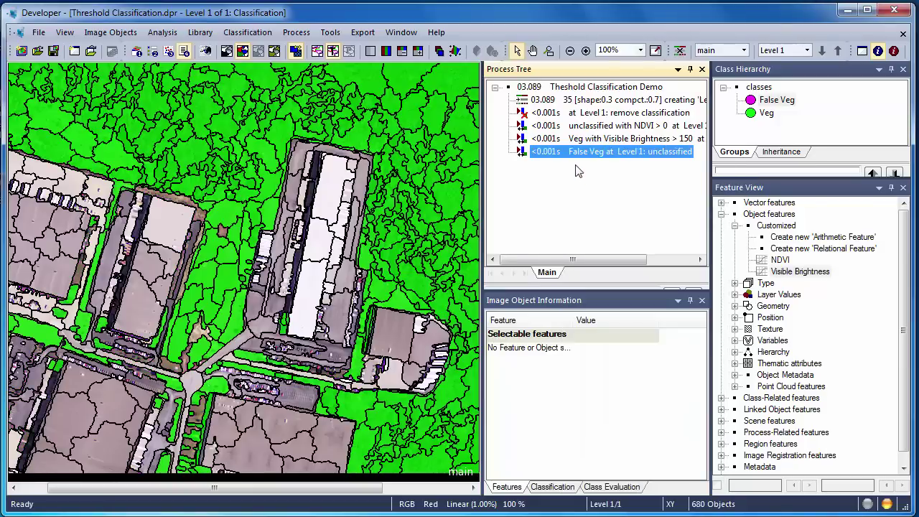